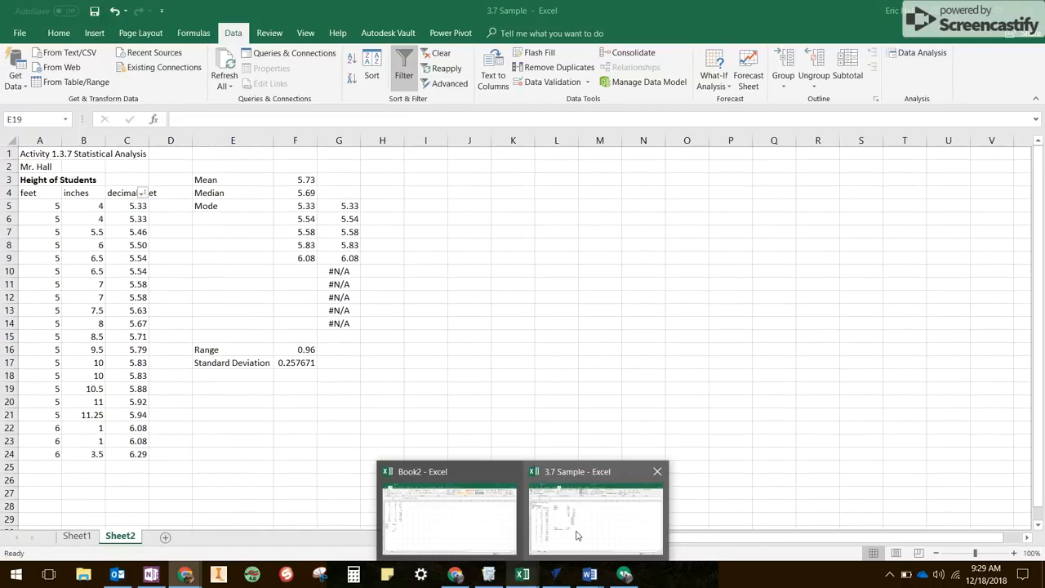
# In the 3.7 Sample workbook, delete column G with the duplicate mode results and #N/A entries.
pyautogui.click(576, 535)
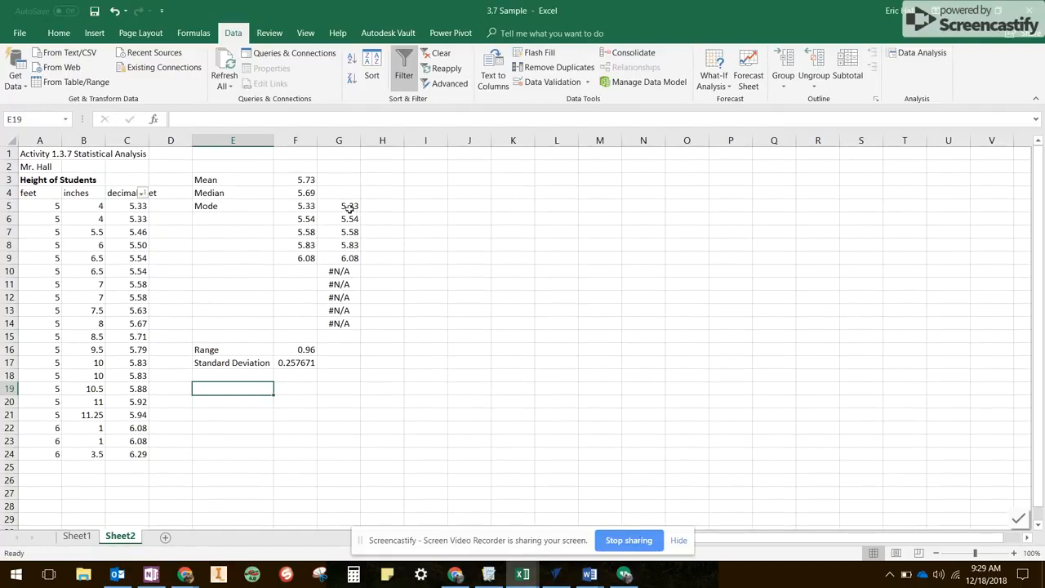
pyautogui.moveTo(349, 207); pyautogui.dragTo(341, 322)
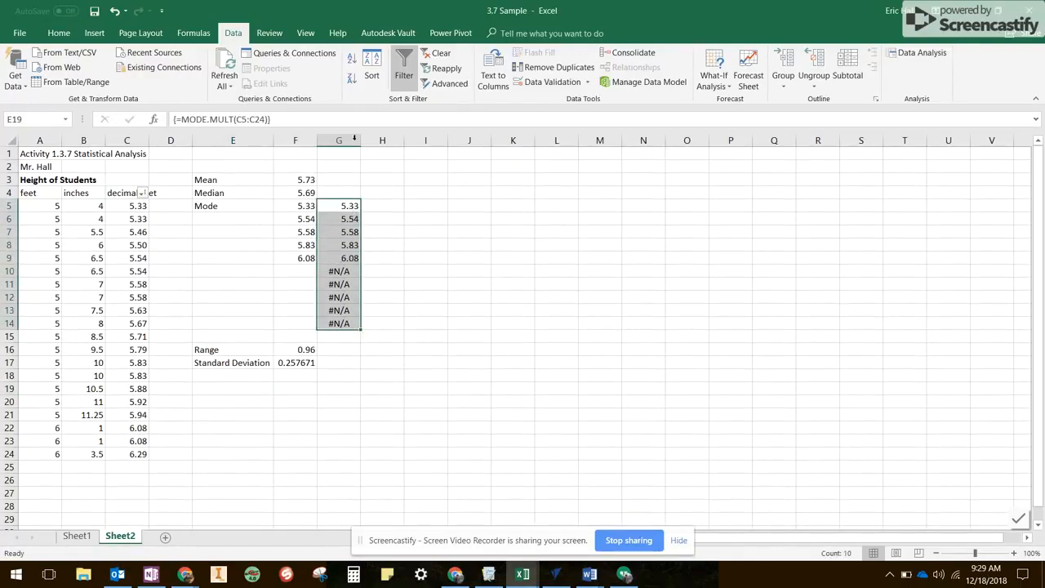
pyautogui.click(350, 139)
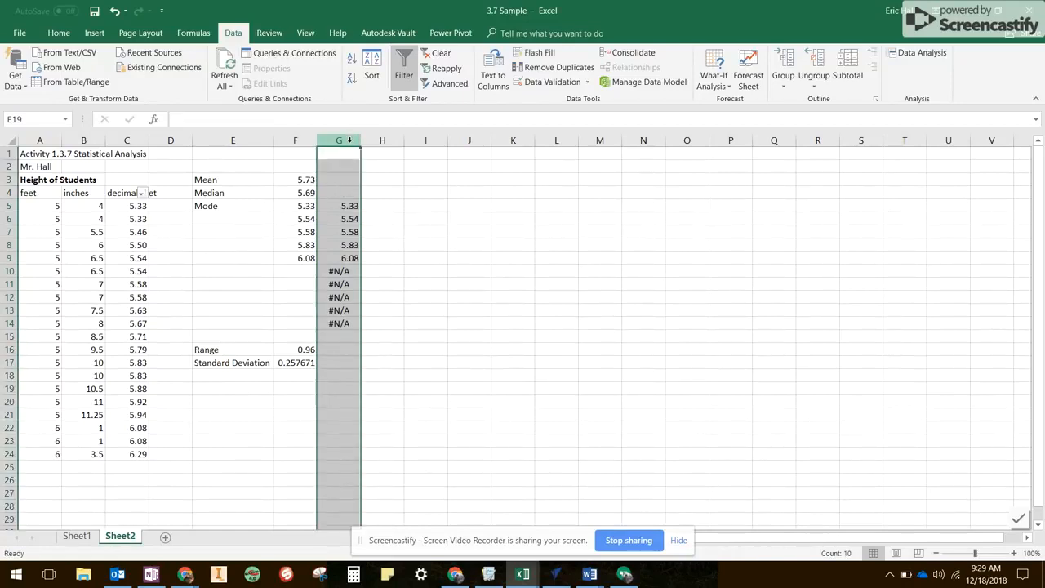
pyautogui.rightClick(349, 140)
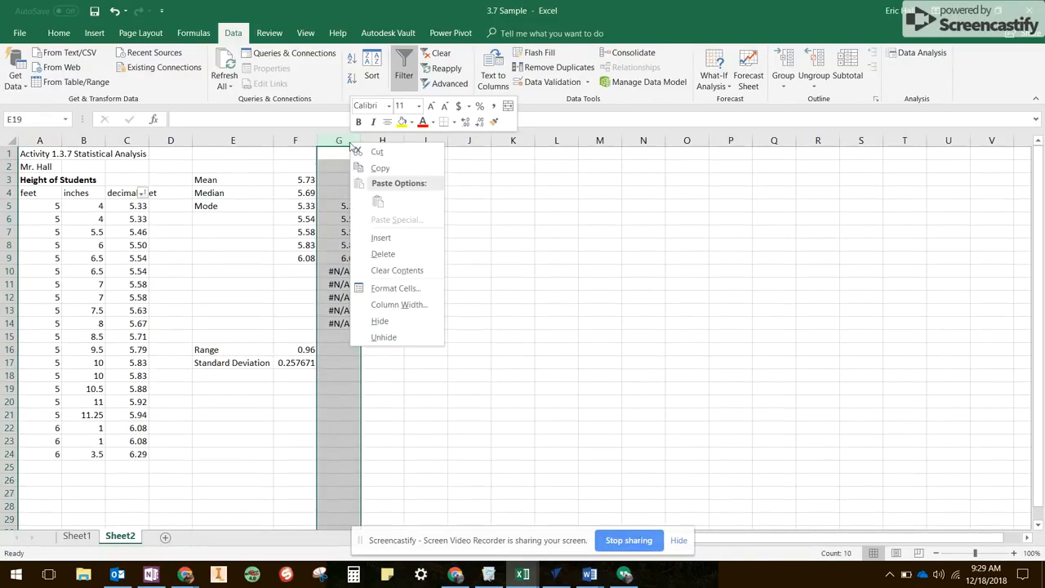
pyautogui.click(381, 255)
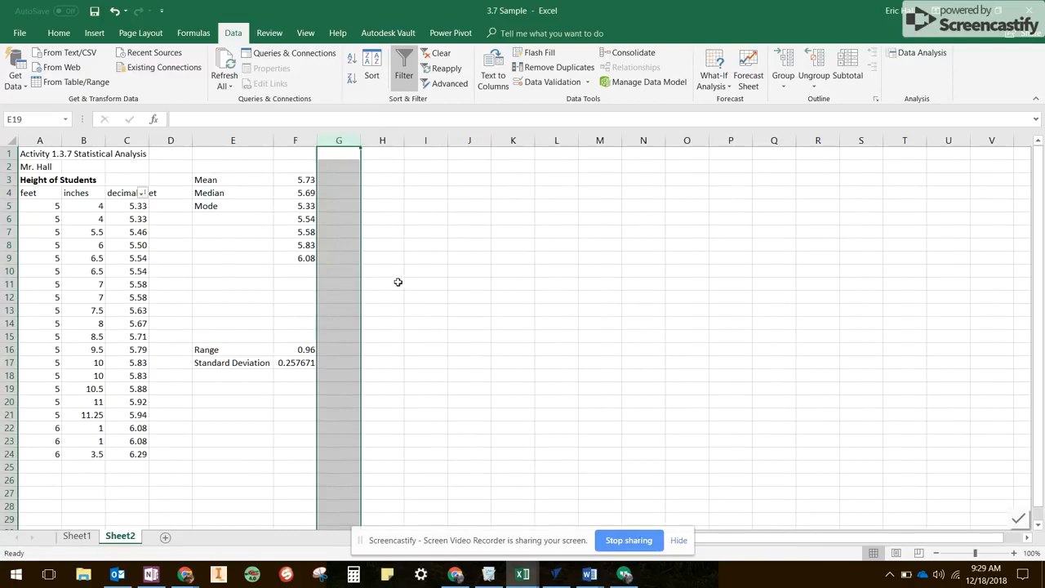
pyautogui.click(398, 283)
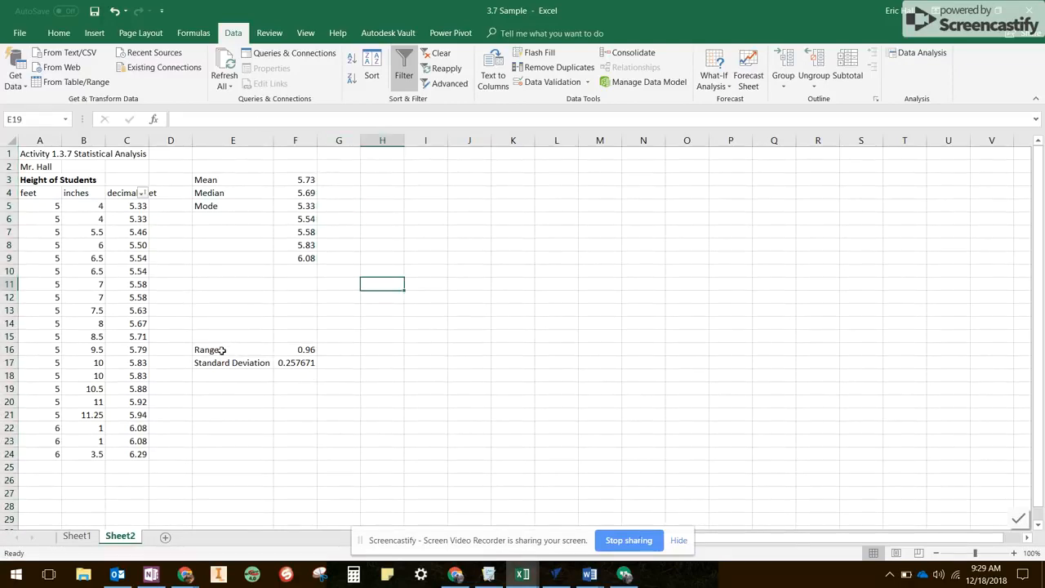
# Move the Range and Standard Deviation labels and values up to E10:F11, directly below the mode values.
pyautogui.moveTo(217, 350); pyautogui.dragTo(303, 361)
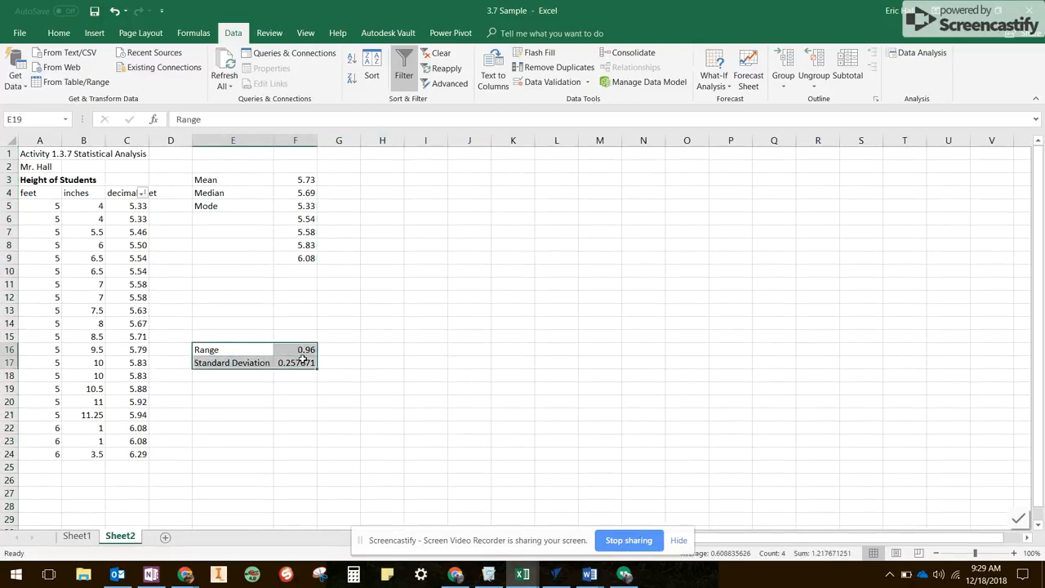
pyautogui.moveTo(231, 349); pyautogui.dragTo(271, 277)
pyautogui.click(242, 350)
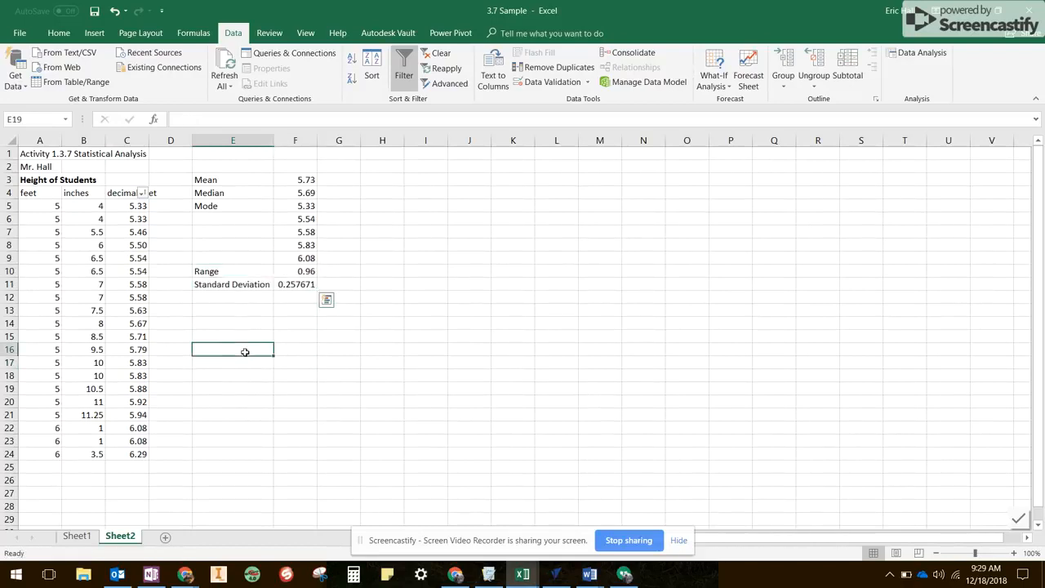
pyautogui.click(233, 310)
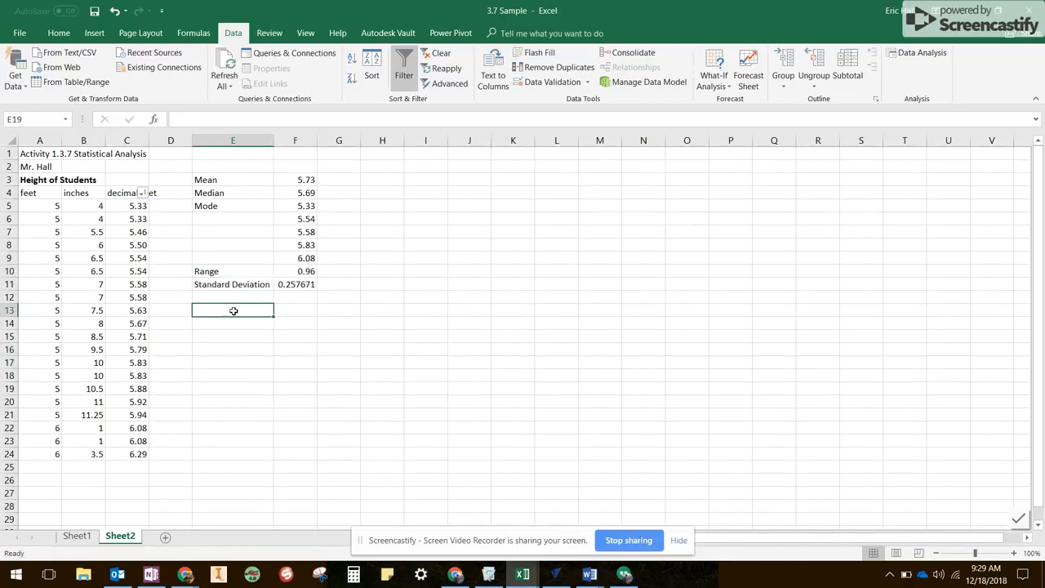
# Switch to the course page in Chrome and review the instructions for the statistics and the histogram class intervals.
pyautogui.click(190, 577)
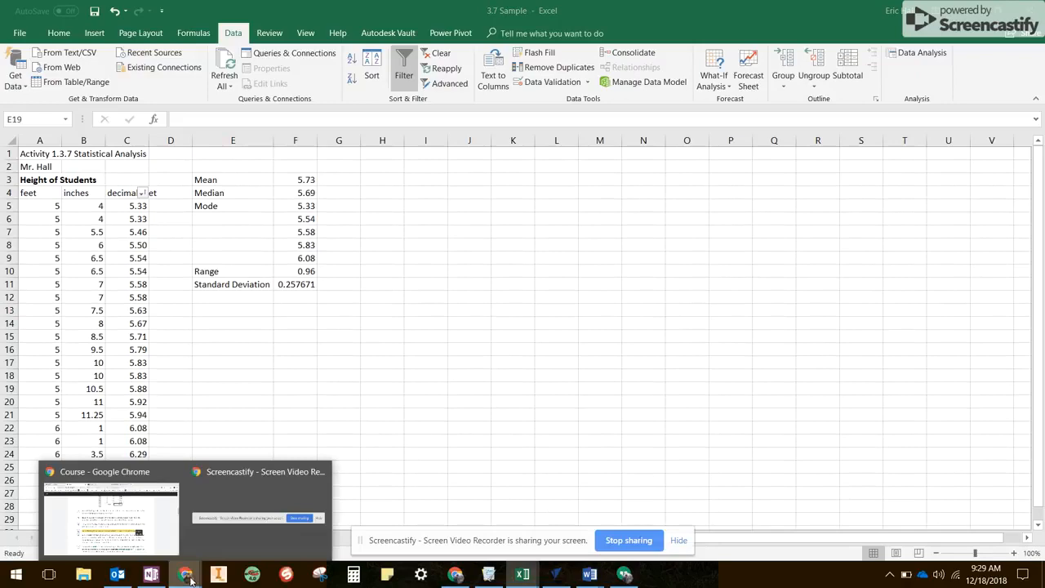
pyautogui.click(144, 524)
pyautogui.scroll(-3, 401, 424)
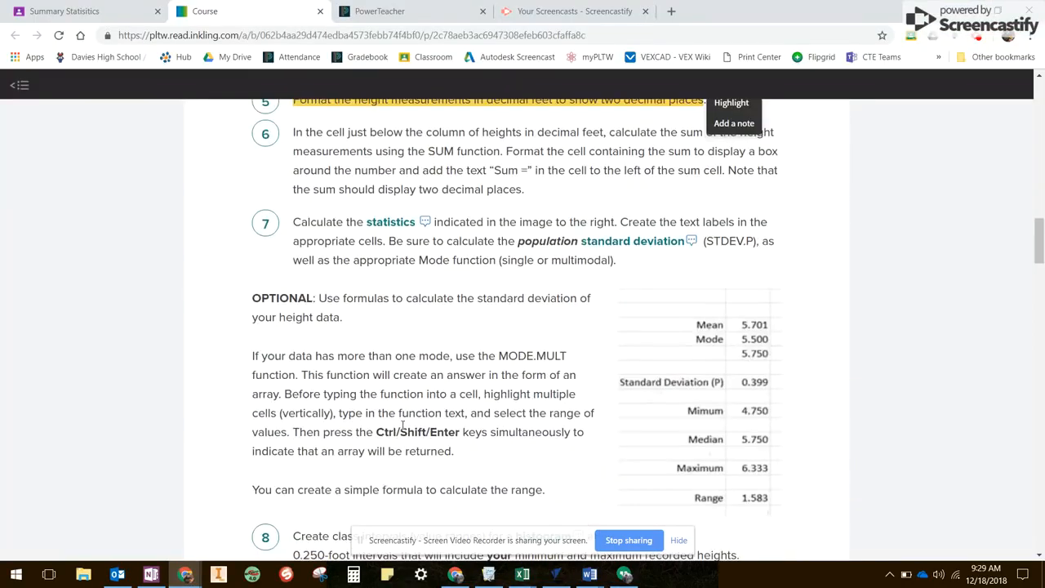
pyautogui.scroll(-1, 510, 381)
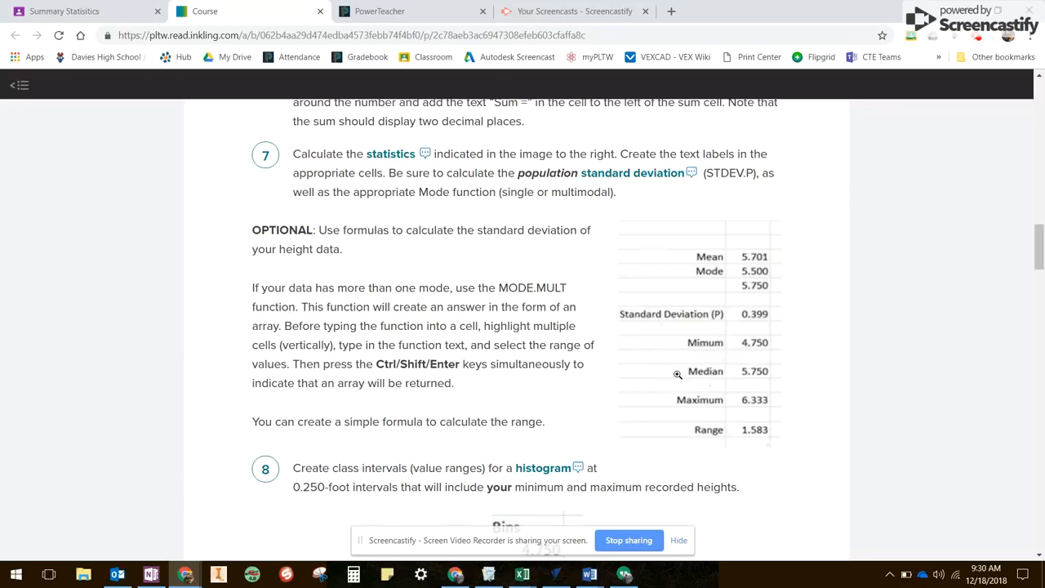
pyautogui.scroll(-4, 466, 350)
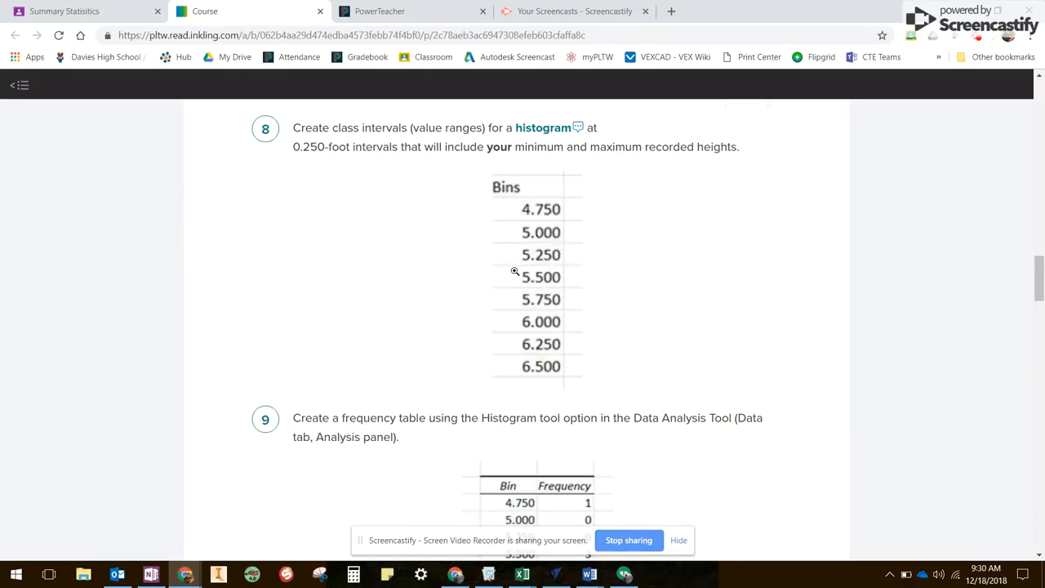
# Return to the 3.7 Sample workbook in Excel and enter the heading Bins in cell E13.
pyautogui.moveTo(522, 575)
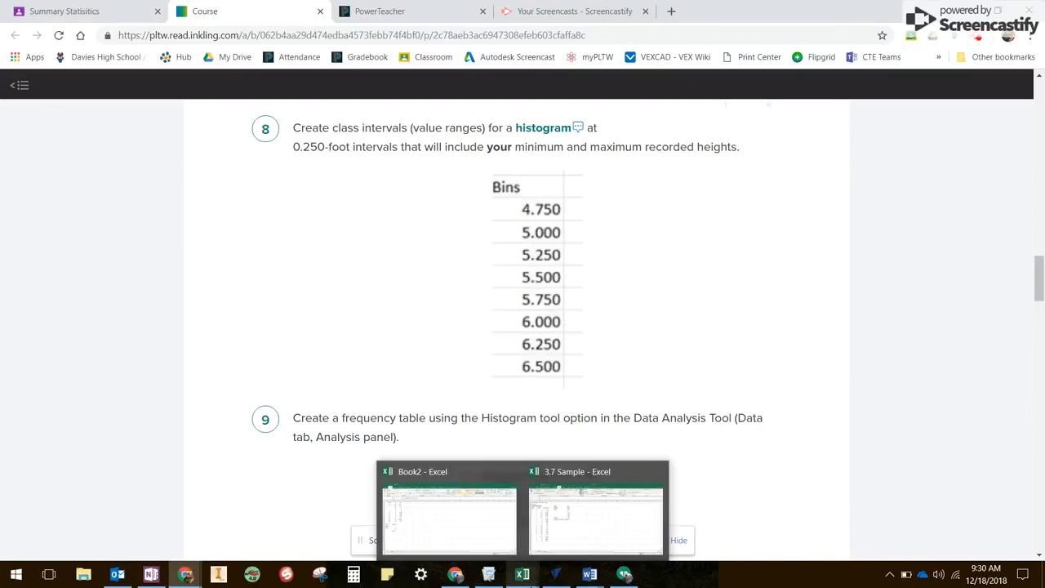
pyautogui.moveTo(566, 542)
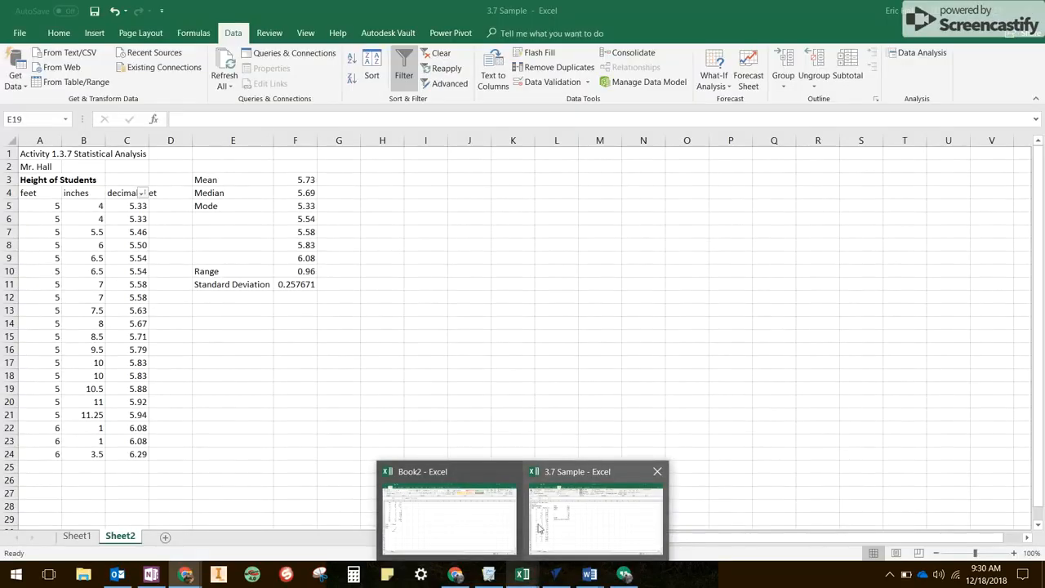
pyautogui.moveTo(490, 520)
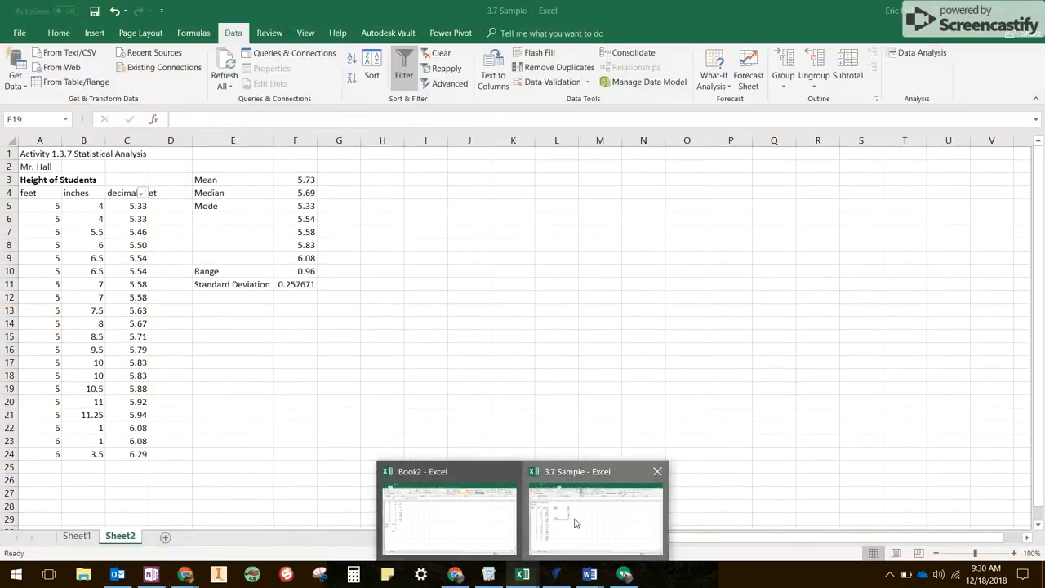
pyautogui.click(576, 523)
pyautogui.click(241, 312)
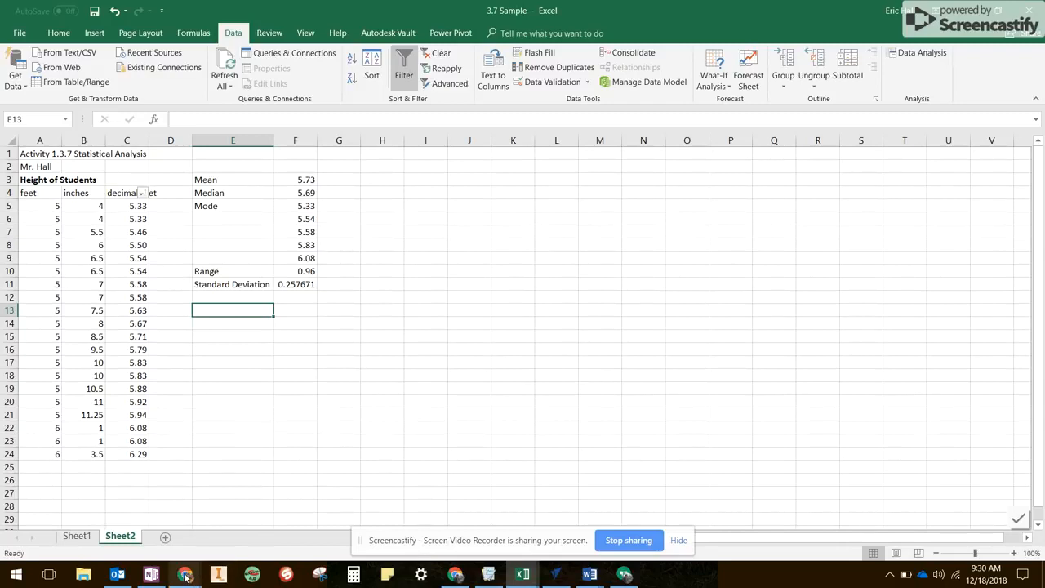
pyautogui.moveTo(185, 577)
pyautogui.click(163, 555)
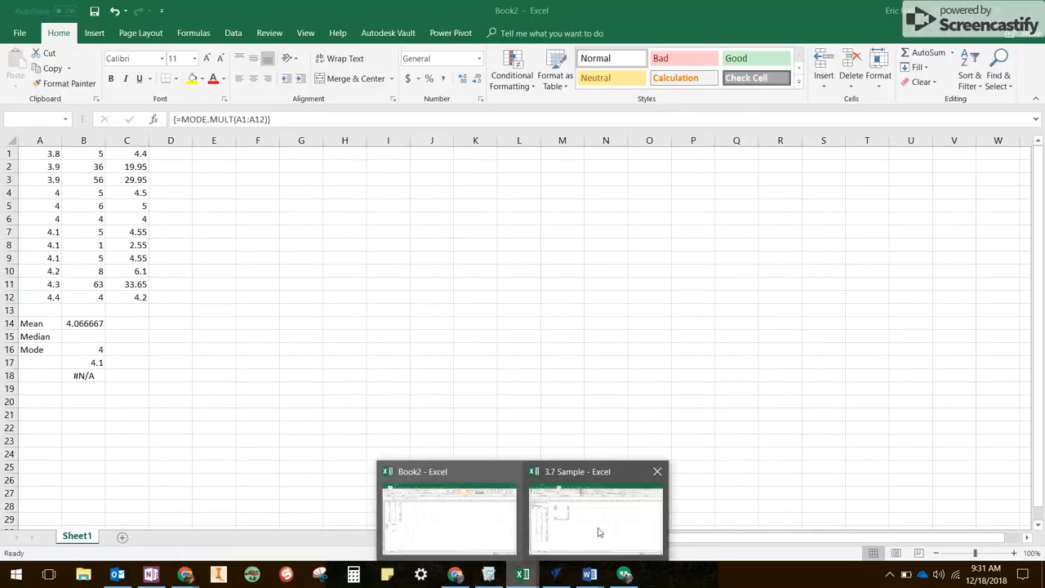
pyautogui.click(599, 533)
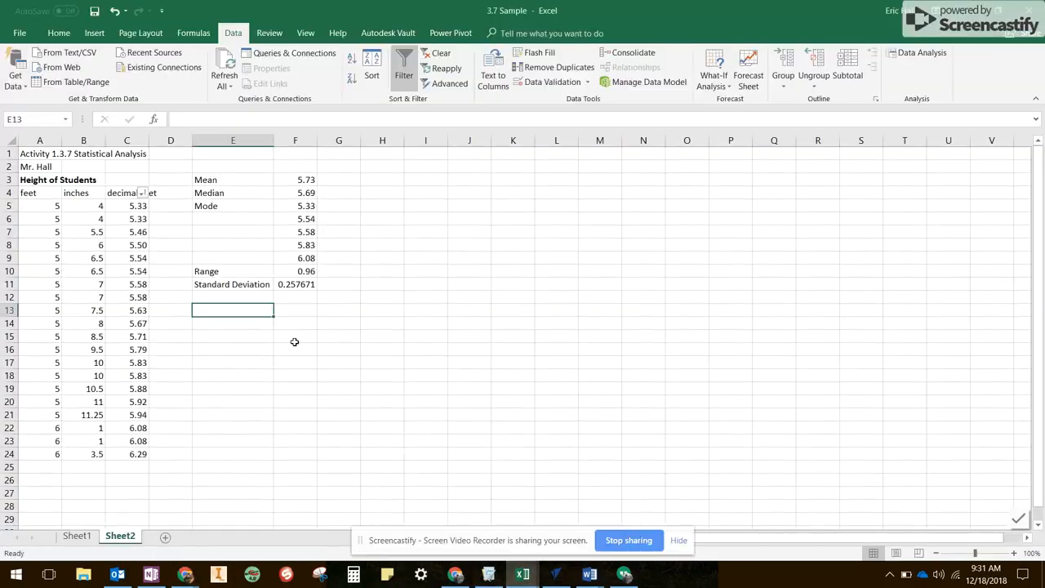
pyautogui.write('Bins')
pyautogui.press('Return')
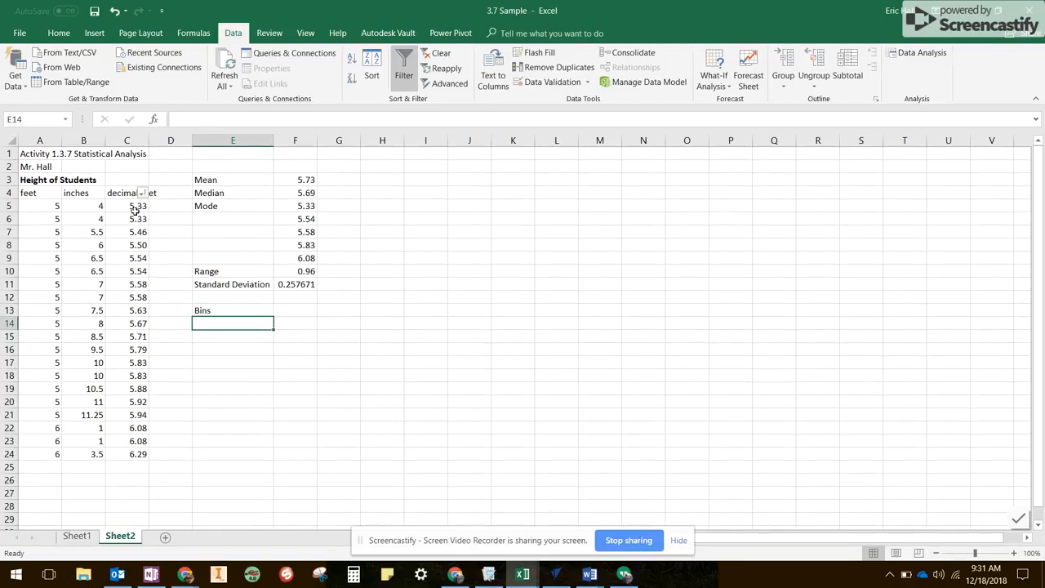
# Enter the bin values 5.25, 5.5, 5.75, 6, 6.25 and 6.5 in cells E14 to E19 under Bins.
pyautogui.write('5.25')
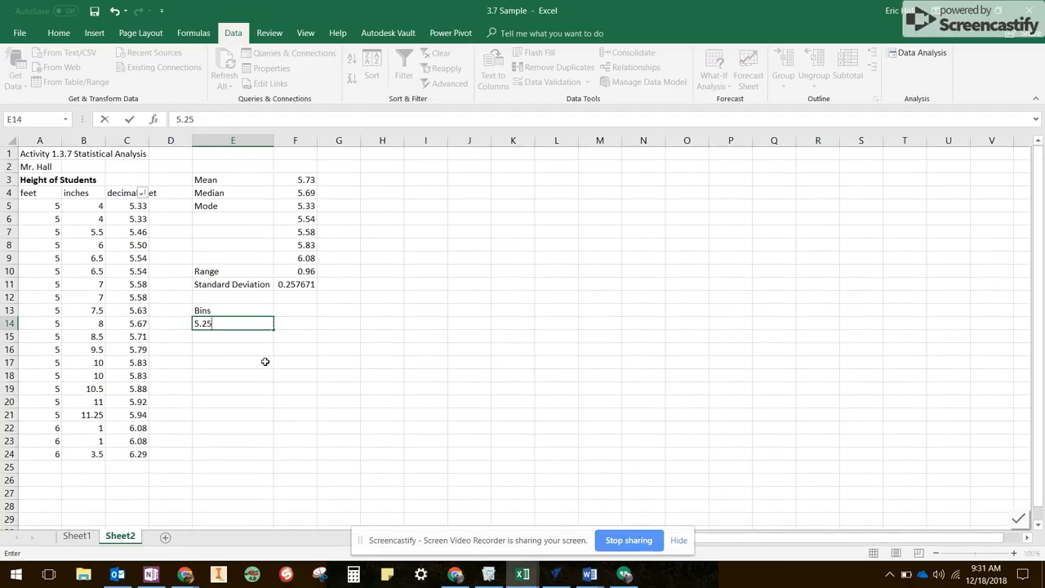
pyautogui.press('Return')
pyautogui.write('5.5')
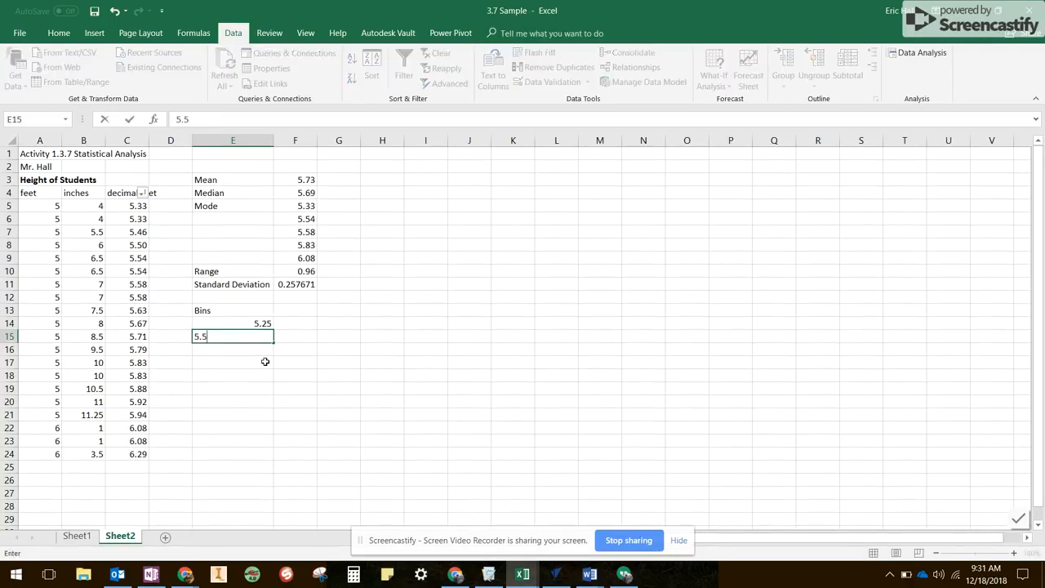
pyautogui.press('Return')
pyautogui.write('5.75')
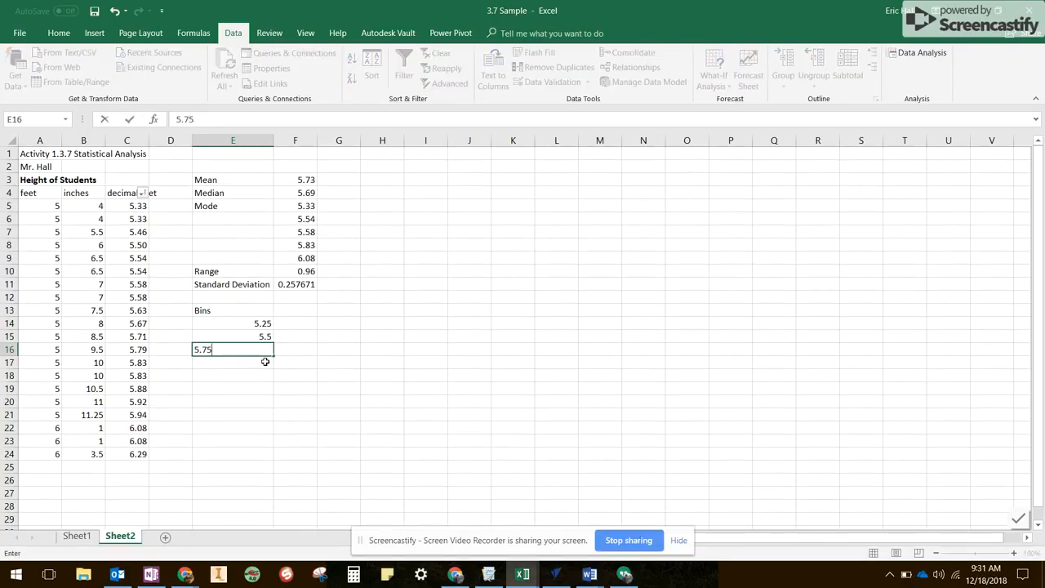
pyautogui.press('Return')
pyautogui.write('6.0')
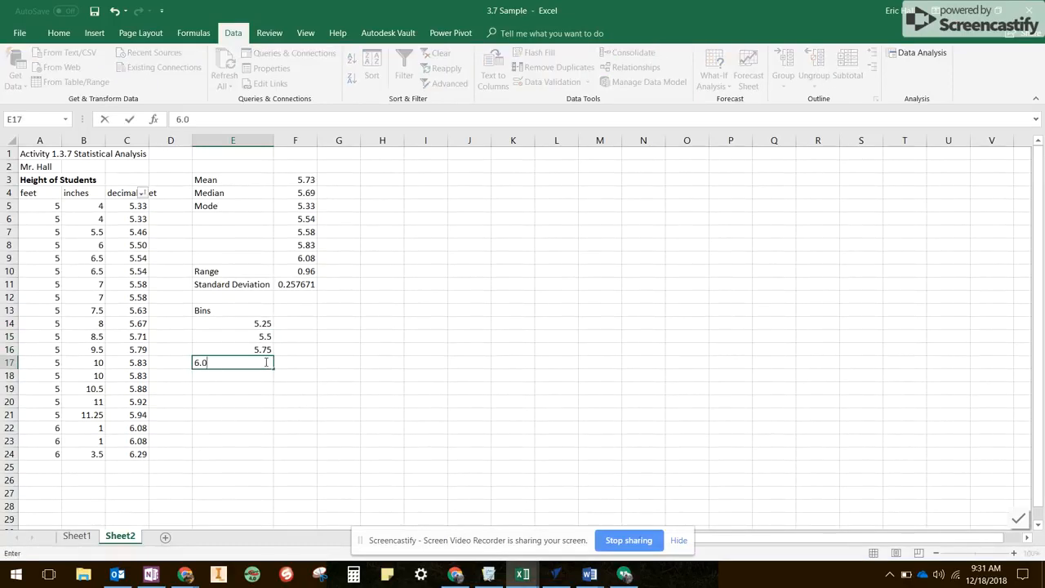
pyautogui.press('Return')
pyautogui.write('6.2')
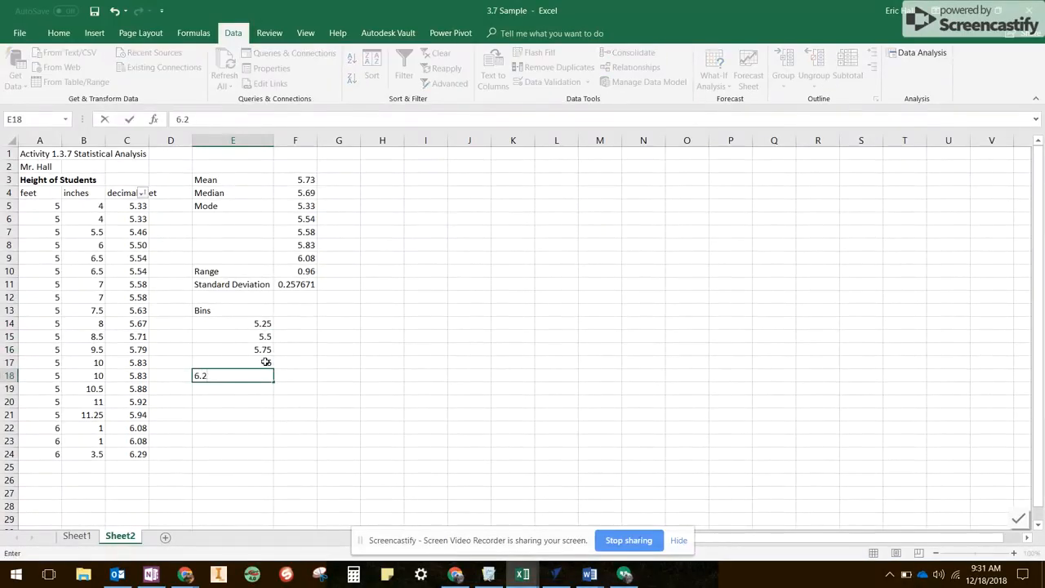
pyautogui.write('5')
pyautogui.press('Return')
pyautogui.write('6.5')
pyautogui.hotkey('ctrl', 'Return')
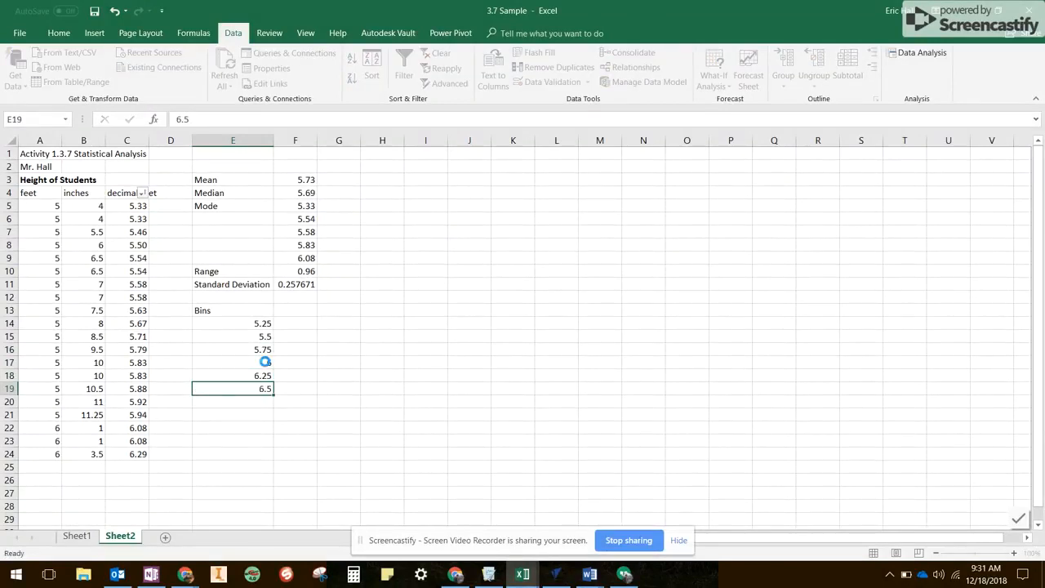
pyautogui.press('Return')
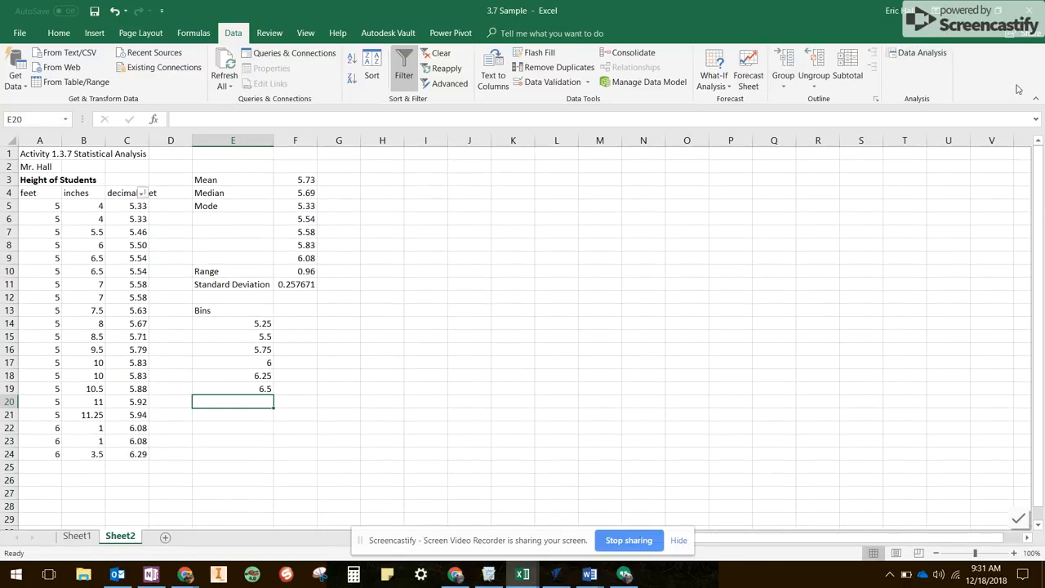
# Open the Histogram tool from the Data Analysis tools.
pyautogui.click(918, 54)
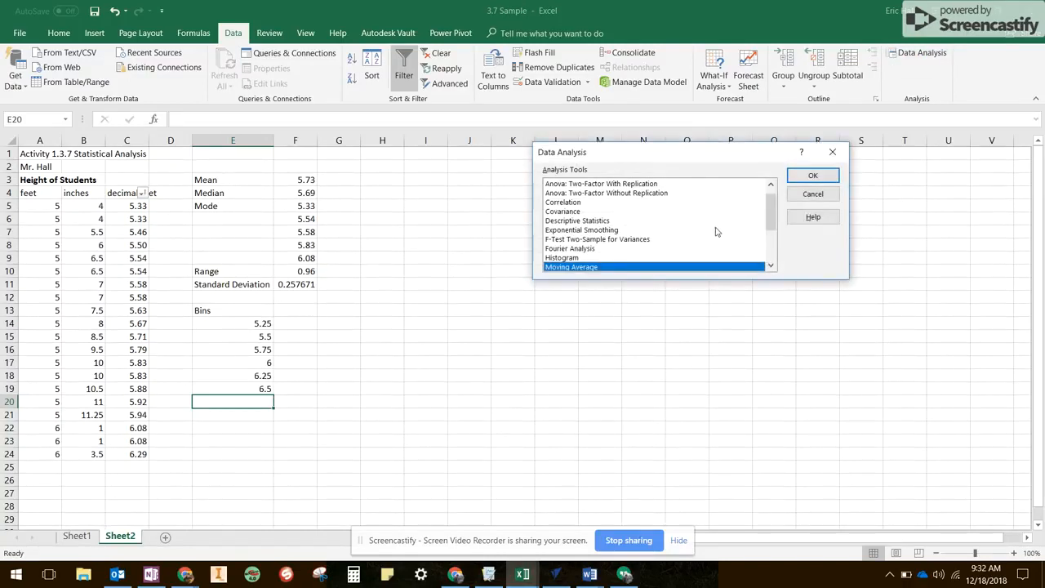
pyautogui.click(572, 259)
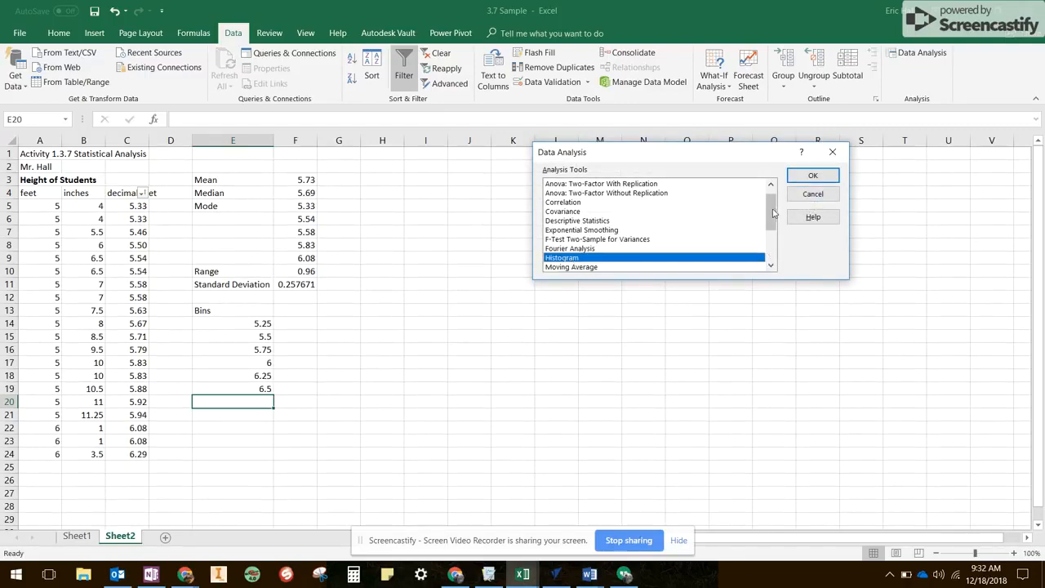
pyautogui.moveTo(772, 215); pyautogui.dragTo(776, 234)
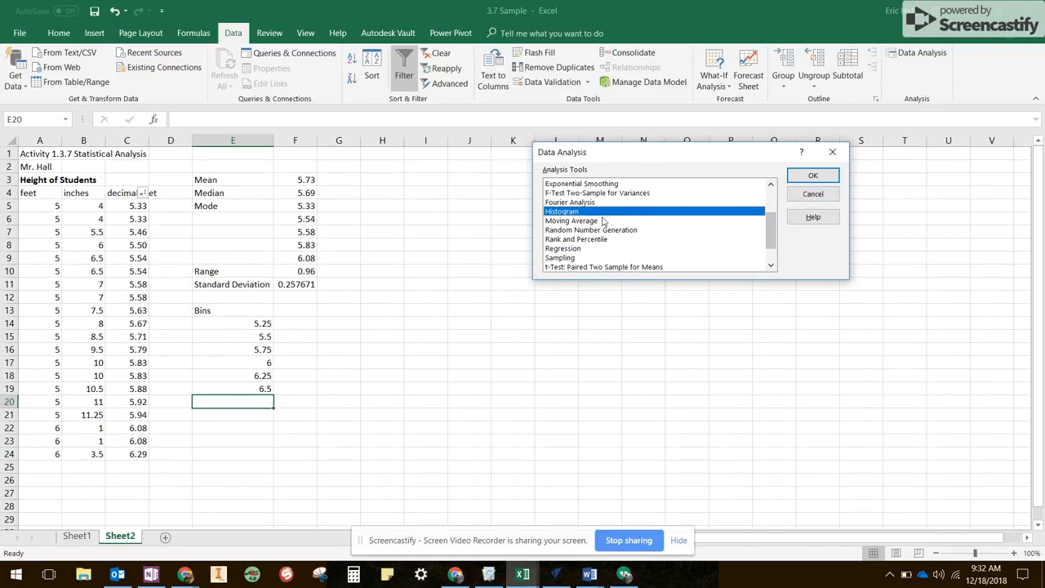
pyautogui.click(764, 231)
pyautogui.moveTo(776, 230); pyautogui.dragTo(773, 207)
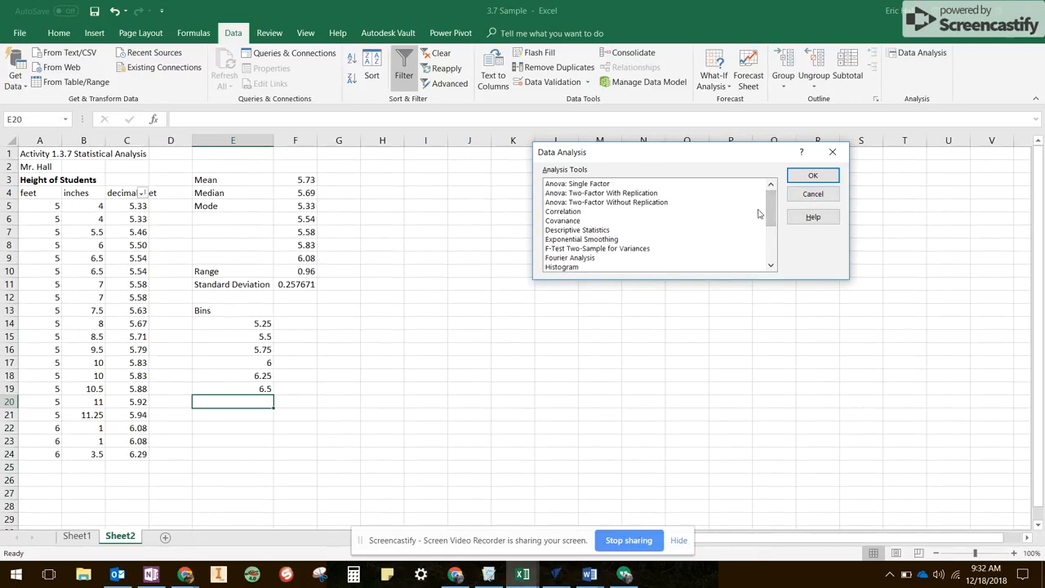
pyautogui.click(604, 266)
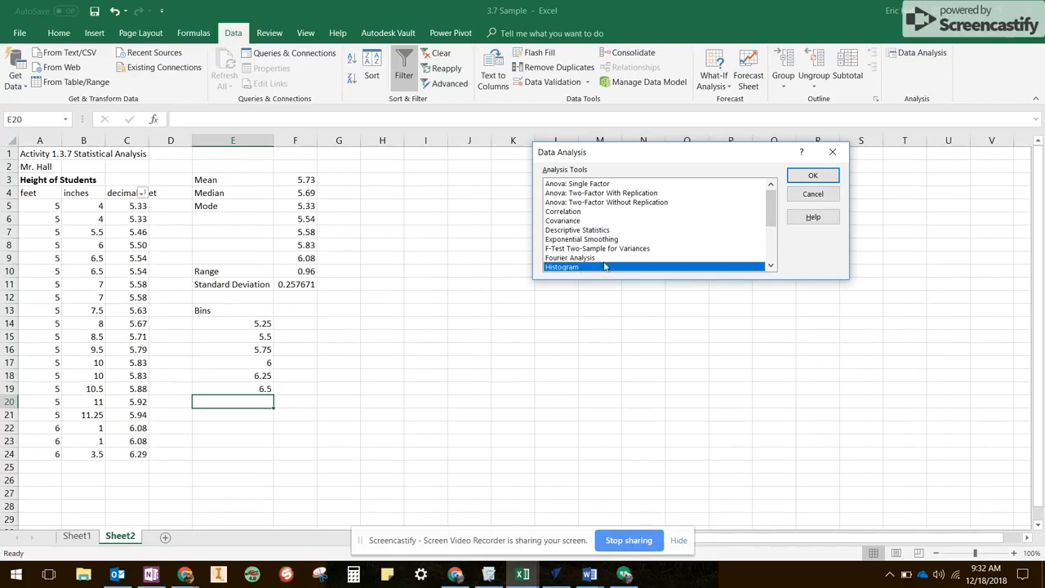
pyautogui.click(801, 179)
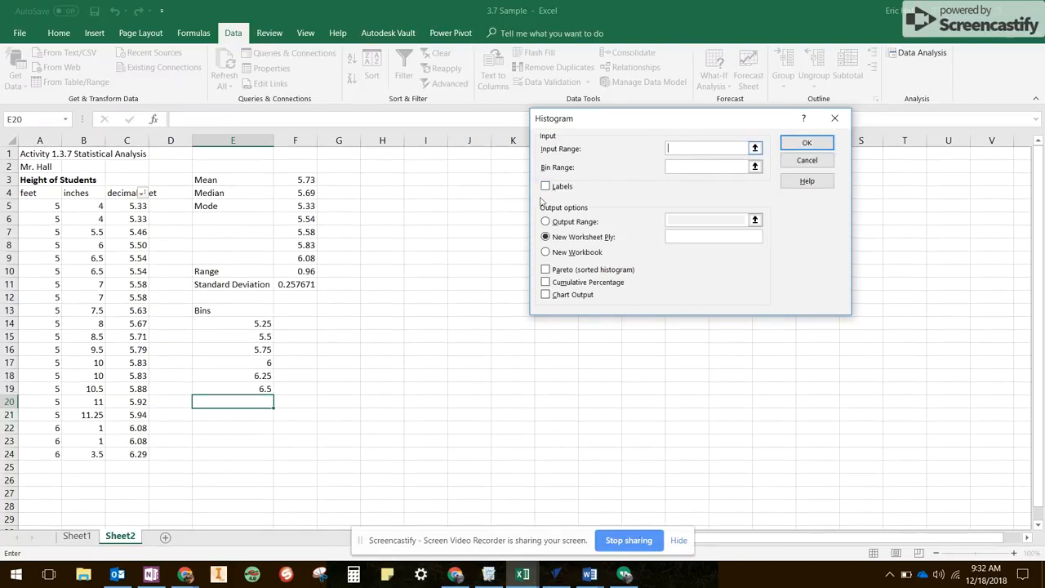
# Set the histogram's input range to the decimal heights in C5:C24 and its bin range to E14:E19.
pyautogui.moveTo(138, 206); pyautogui.dragTo(142, 452)
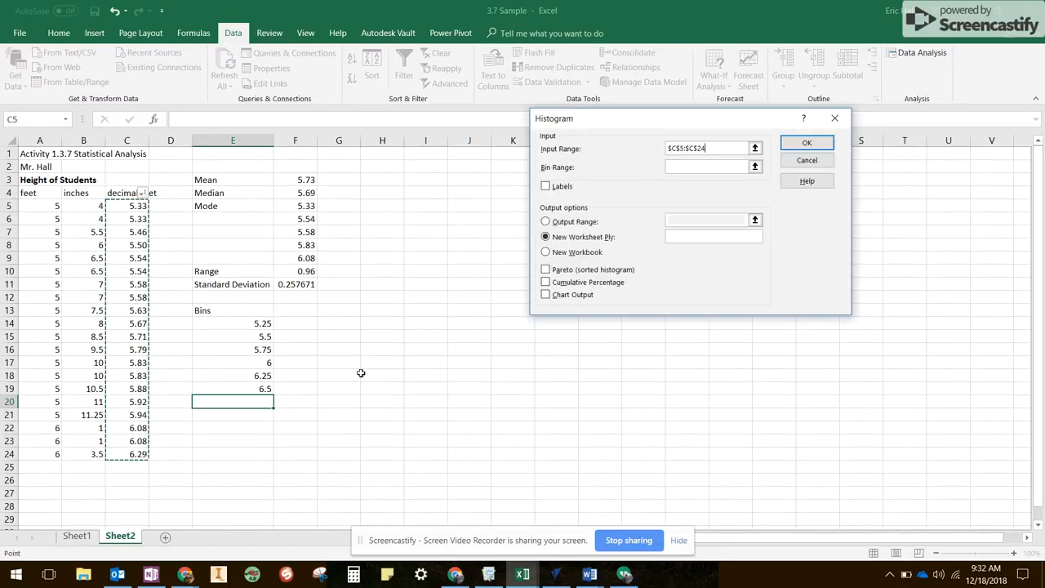
pyautogui.click(695, 168)
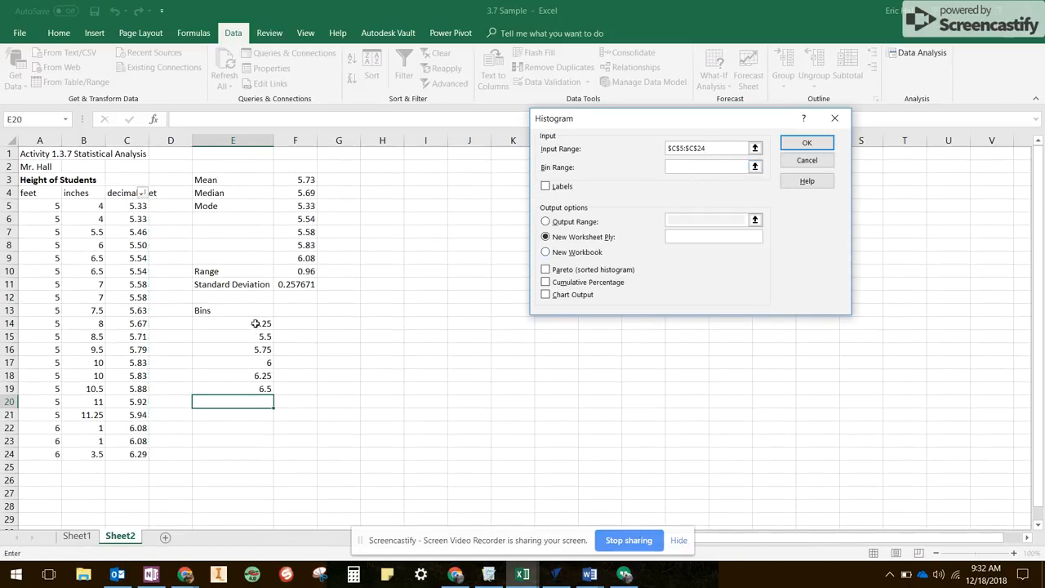
pyautogui.moveTo(255, 325); pyautogui.dragTo(264, 390)
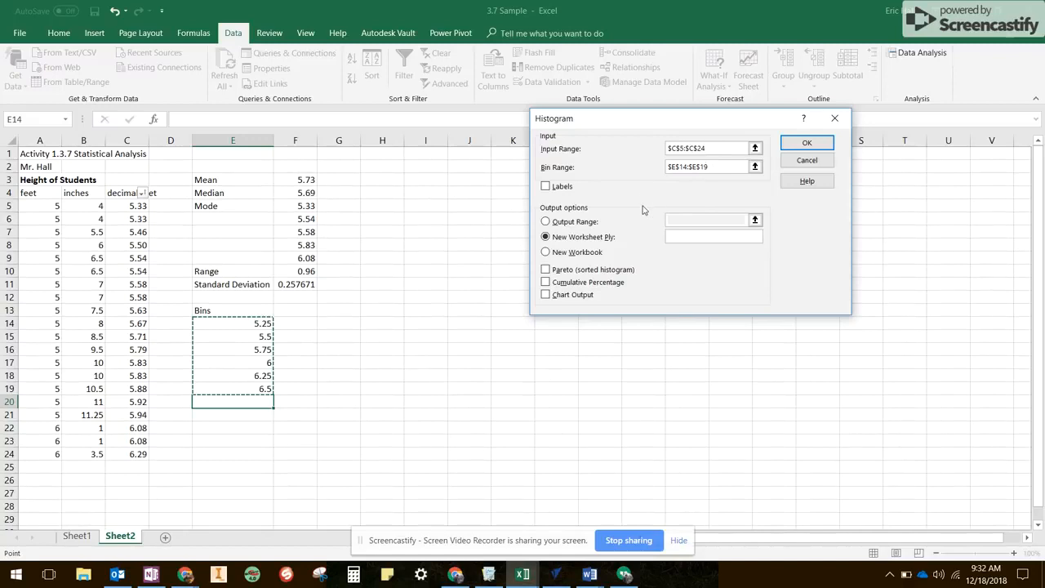
# Send the histogram output to cell F13 on the current sheet and enable Chart Output.
pyautogui.click(545, 221)
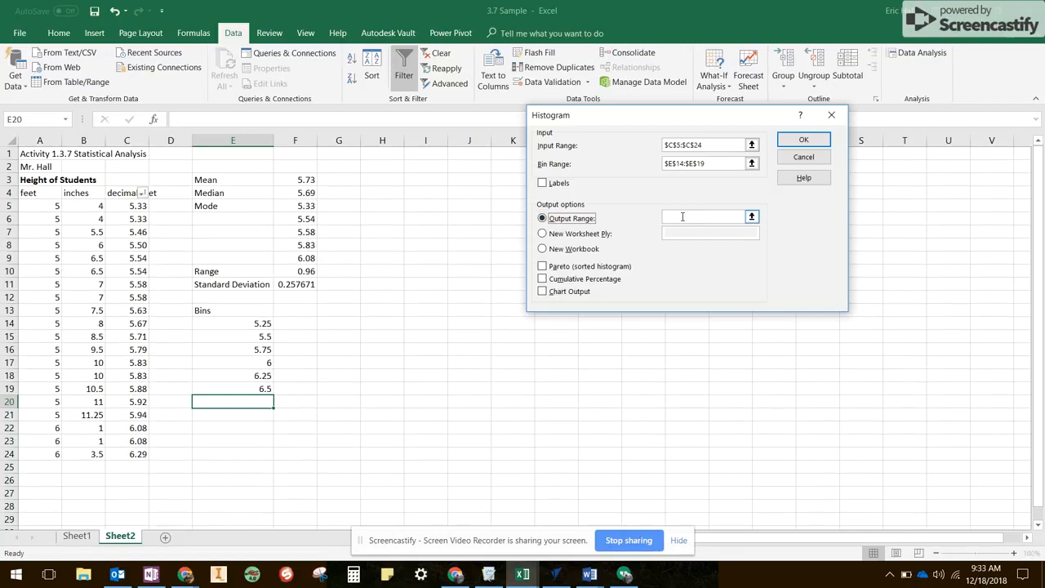
pyautogui.click(683, 216)
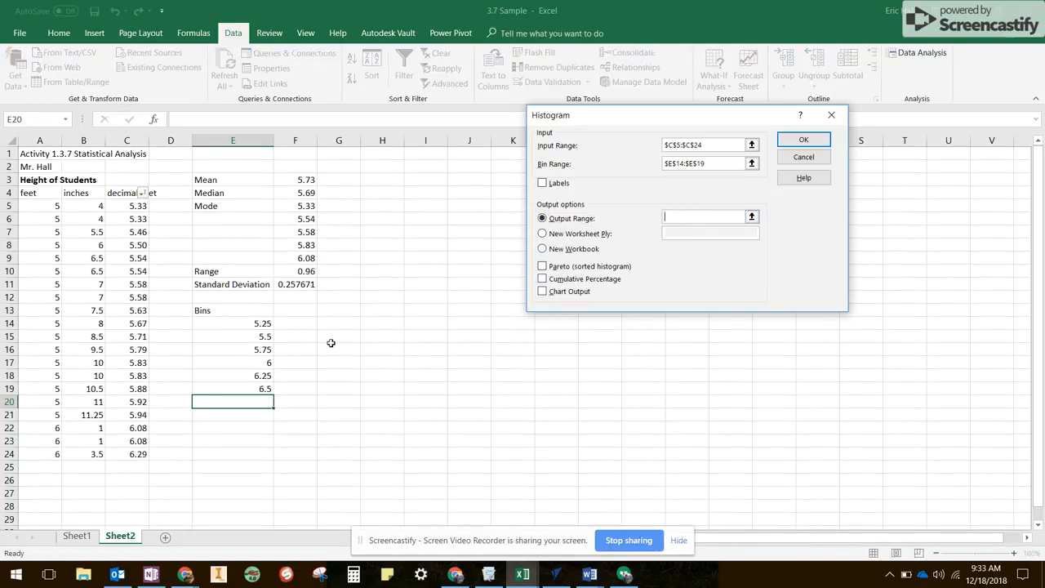
pyautogui.click(293, 309)
pyautogui.click(543, 292)
# Switch to the course page in Chrome and review the example worksheet with its frequency table and histogram.
pyautogui.click(186, 574)
pyautogui.click(107, 502)
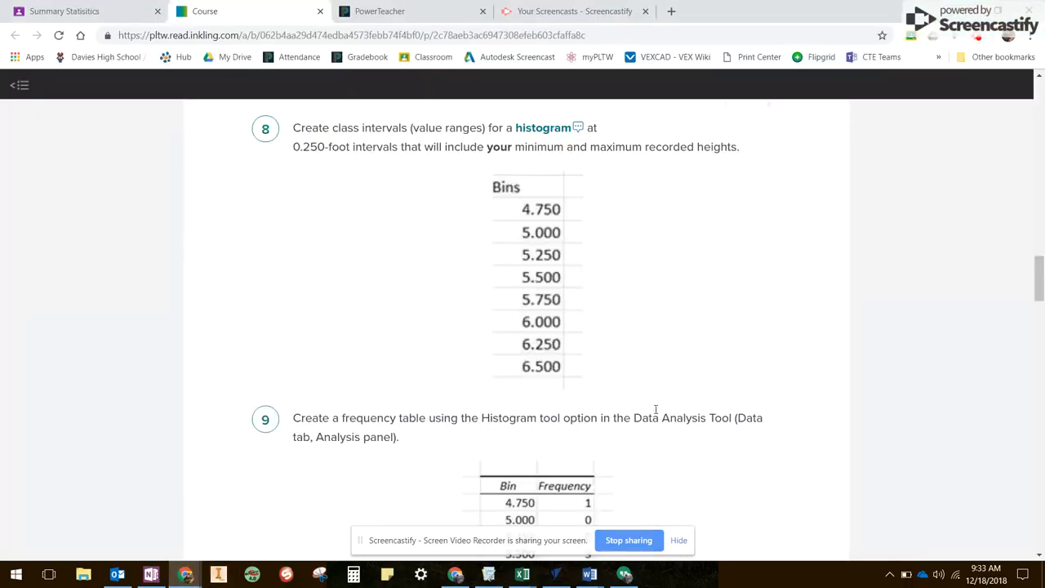
pyautogui.scroll(-10, 653, 408)
pyautogui.scroll(-4, 652, 409)
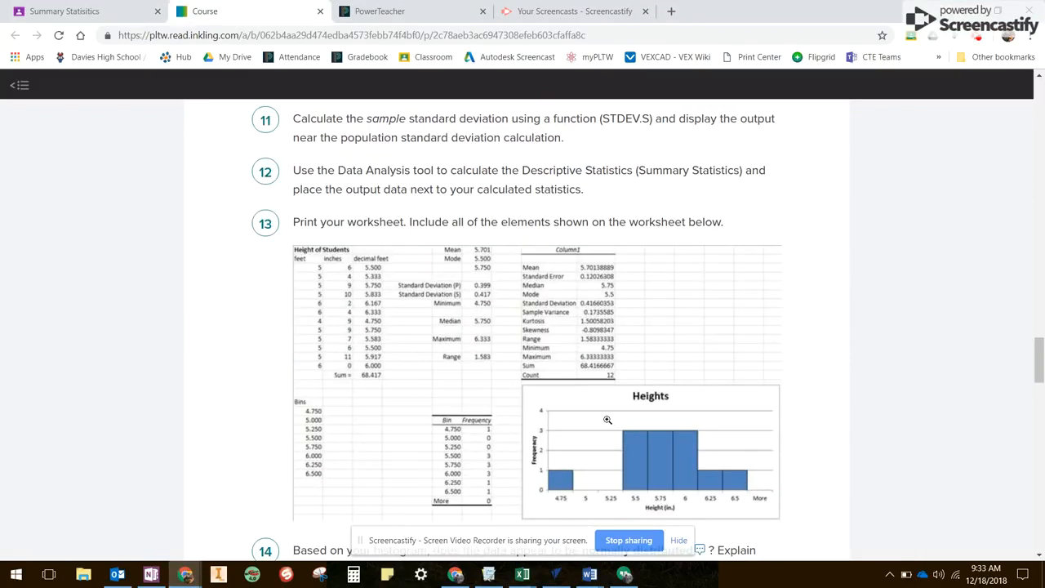
# Return to the 3.7 Sample workbook in Excel and generate the histogram with the chosen settings.
pyautogui.moveTo(527, 576)
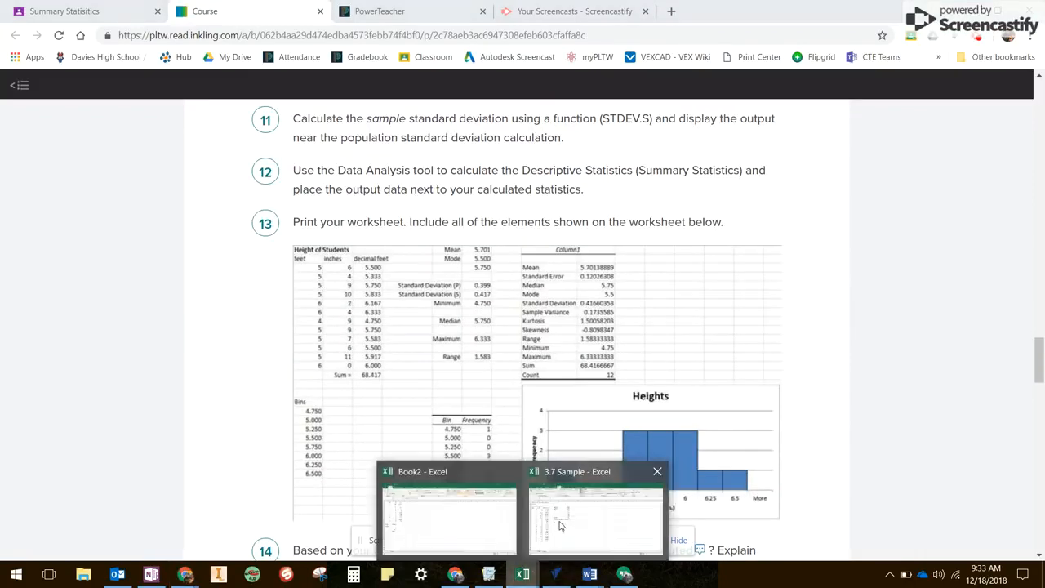
pyautogui.click(561, 523)
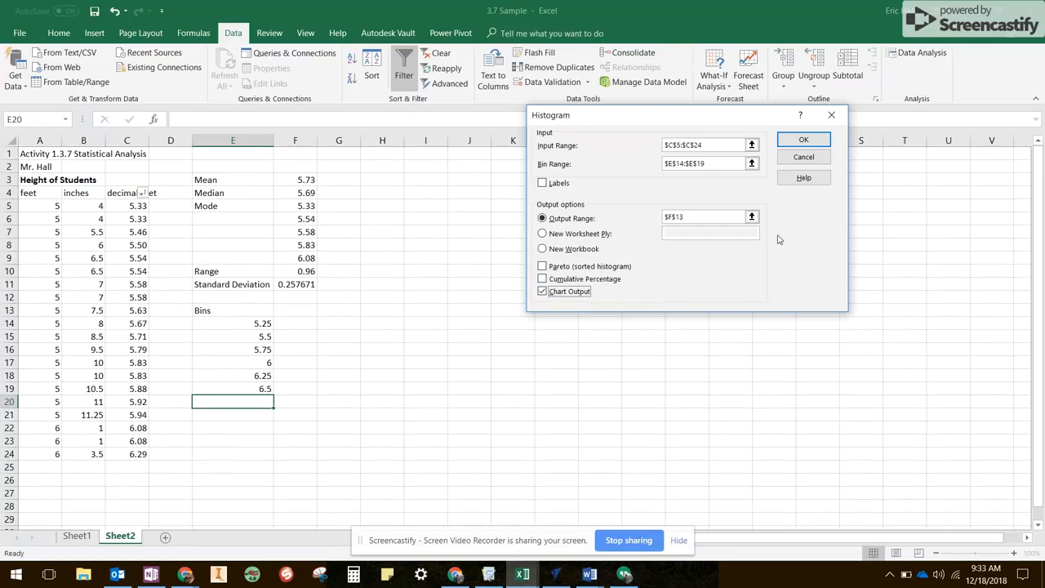
pyautogui.click(804, 141)
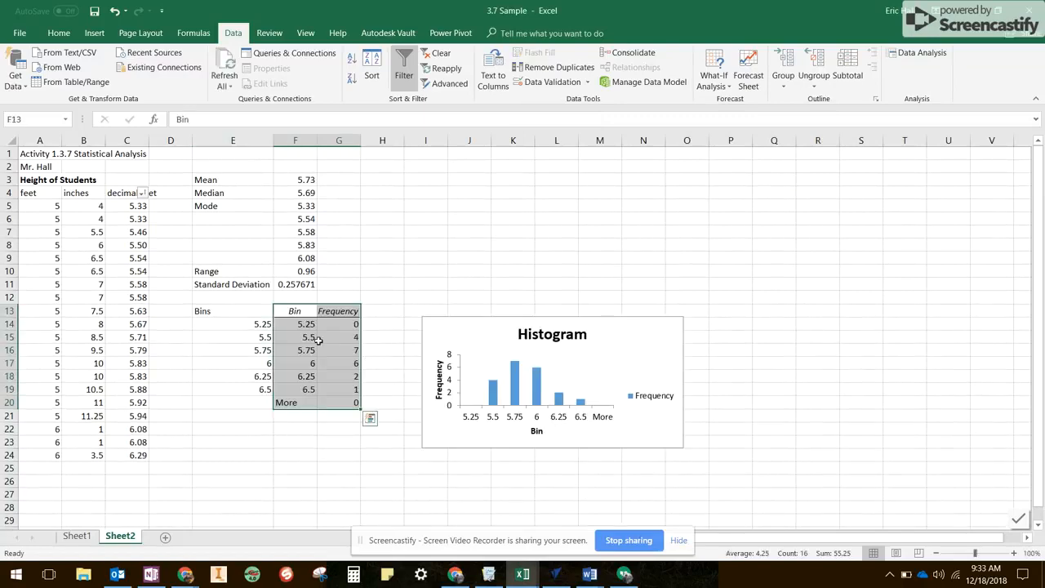
# Move the histogram chart up beside the statistics and enlarge it to span about columns H to Q and rows 4 to 20.
pyautogui.click(491, 324)
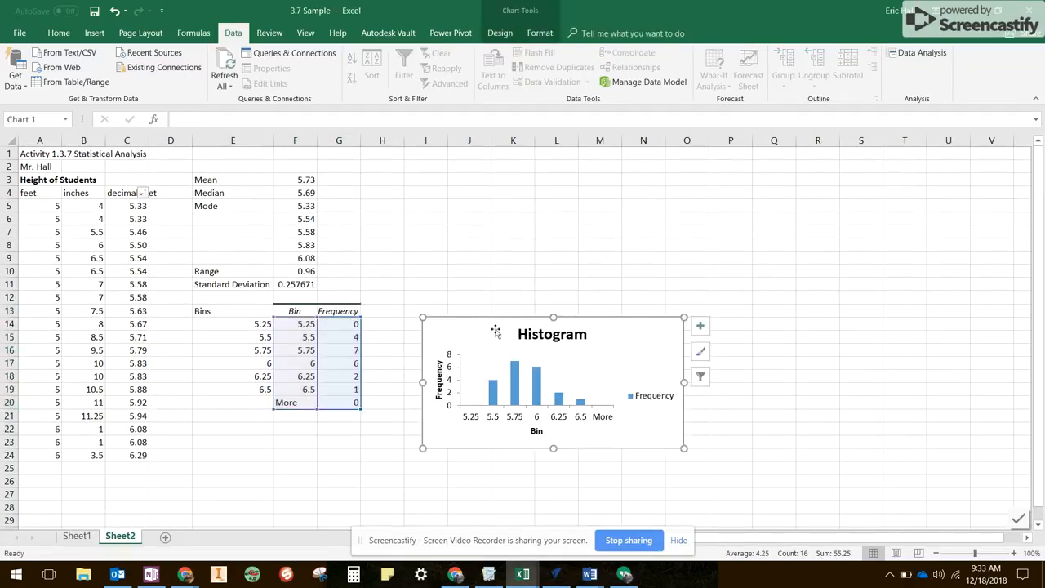
pyautogui.moveTo(490, 334); pyautogui.dragTo(450, 295)
pyautogui.moveTo(642, 277); pyautogui.dragTo(784, 192)
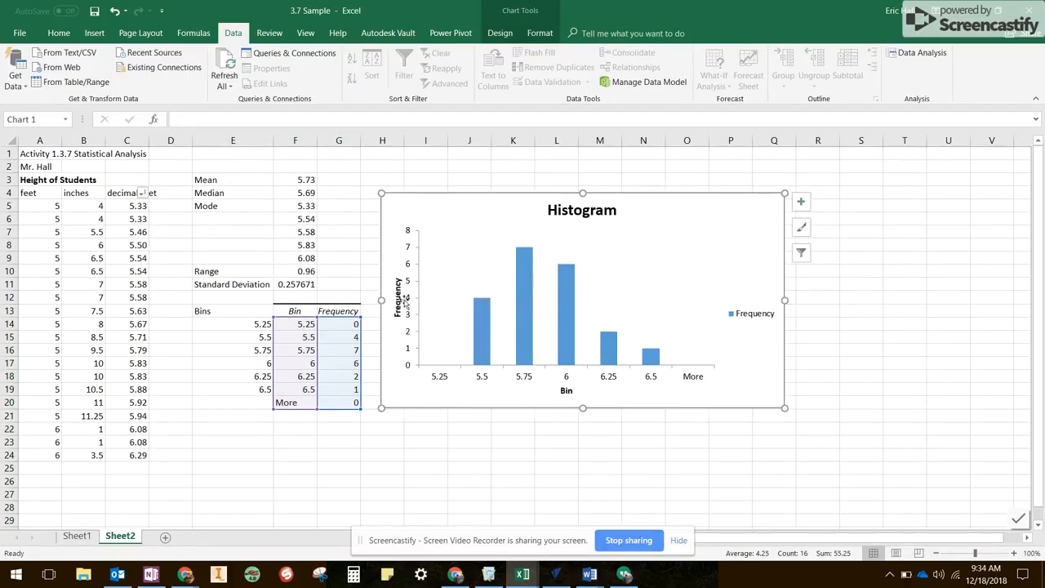
# Change the histogram chart's title to Class Heights.
pyautogui.click(585, 212)
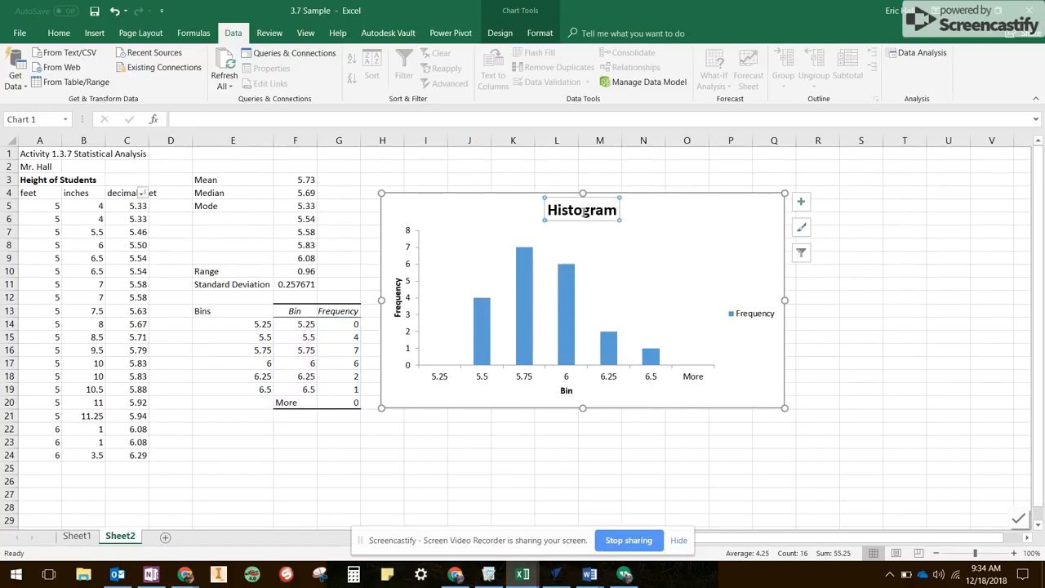
pyautogui.doubleClick(584, 212)
pyautogui.write('d')
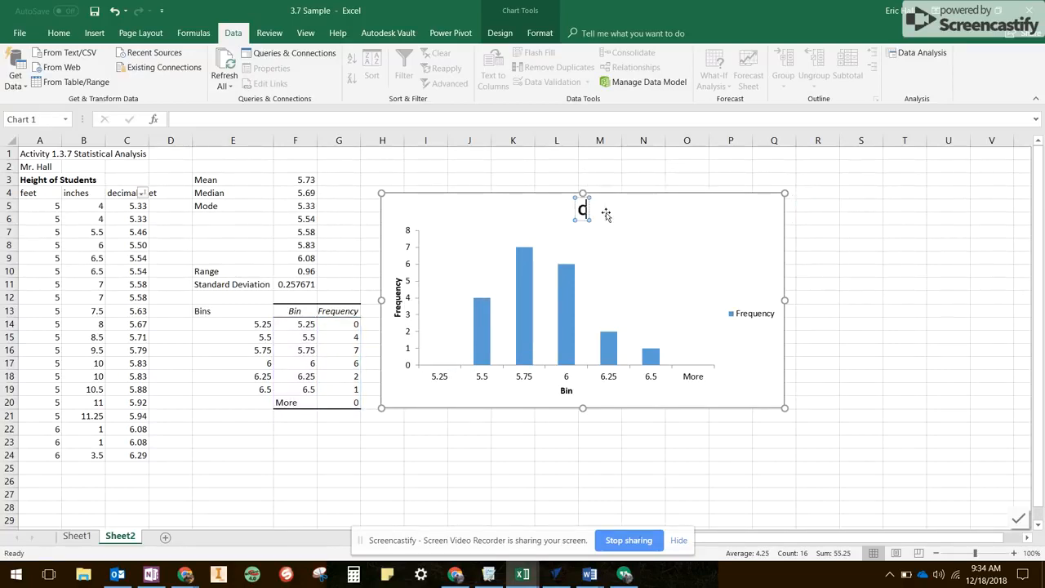
pyautogui.write('lass Height')
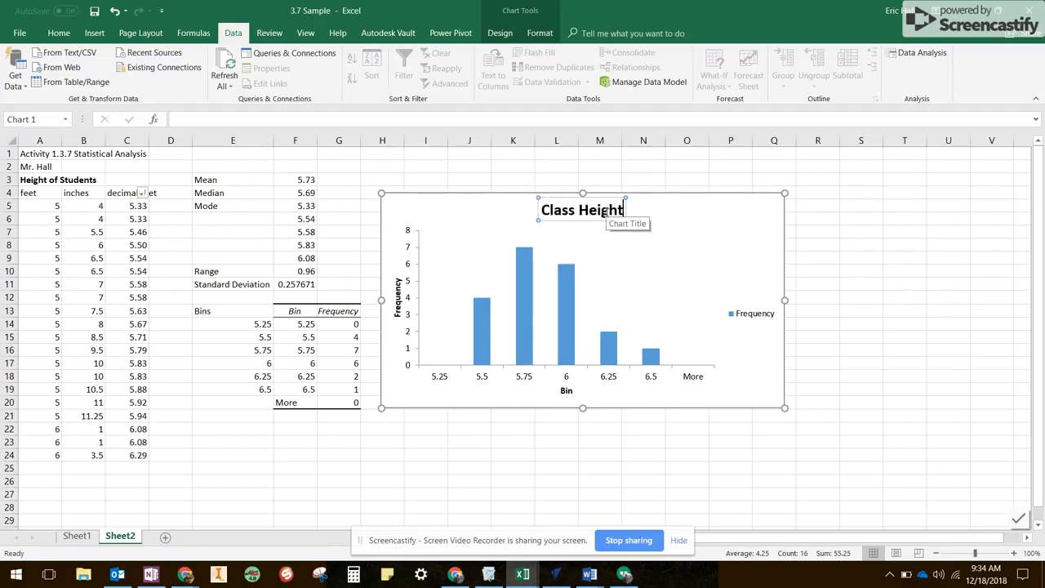
pyautogui.write('s')
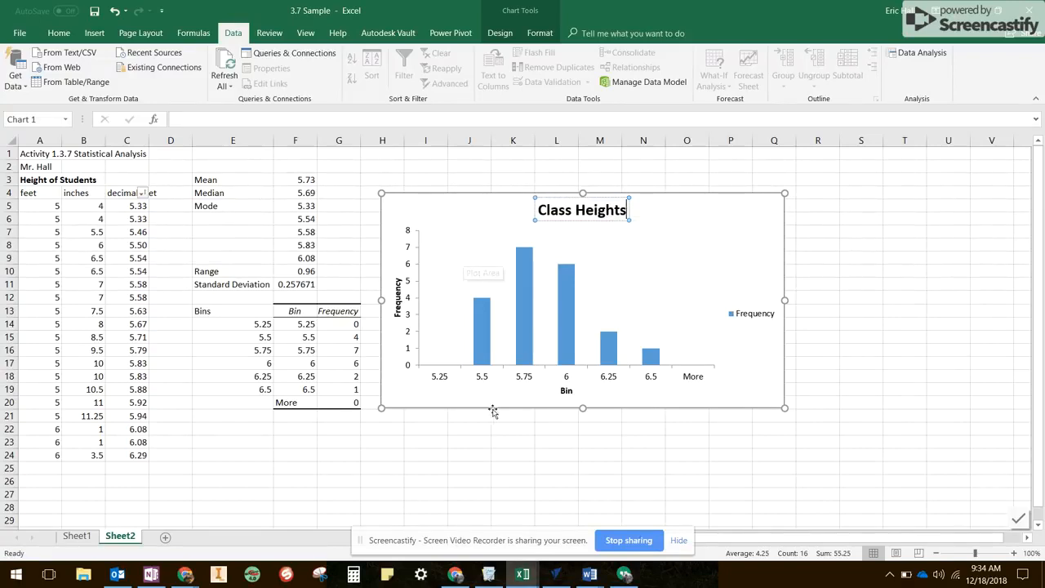
# Compare the frequency table with the height data, selecting the heights in C9:C15 that belong to the 5.75 bin.
pyautogui.click(302, 375)
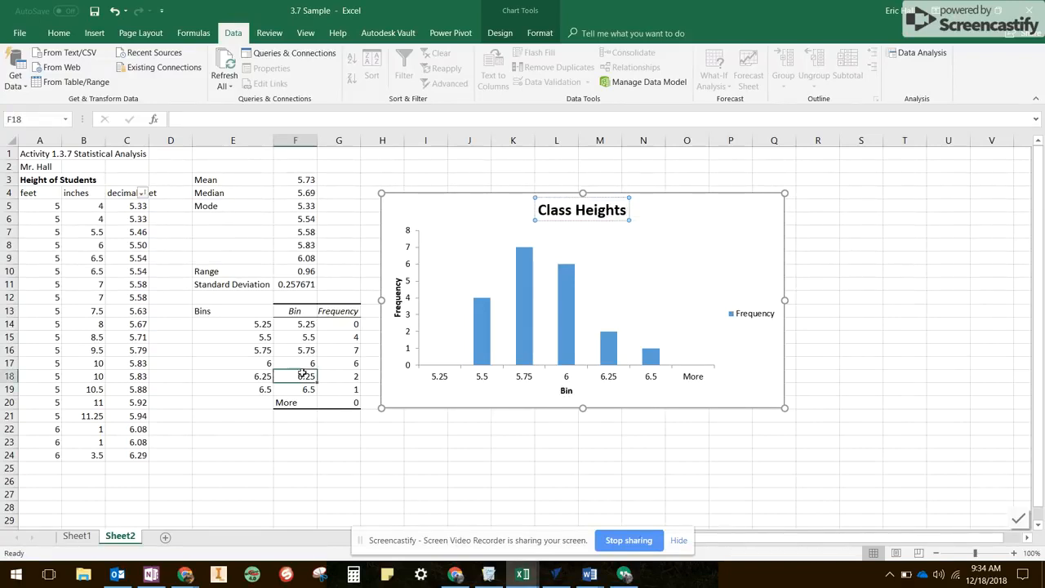
pyautogui.click(326, 325)
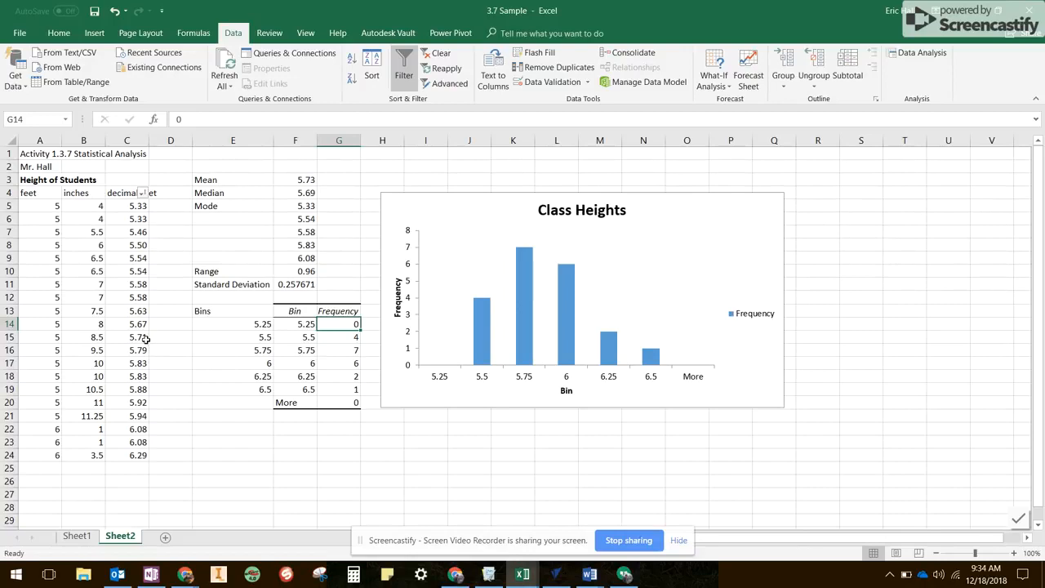
pyautogui.moveTo(143, 337); pyautogui.dragTo(142, 260)
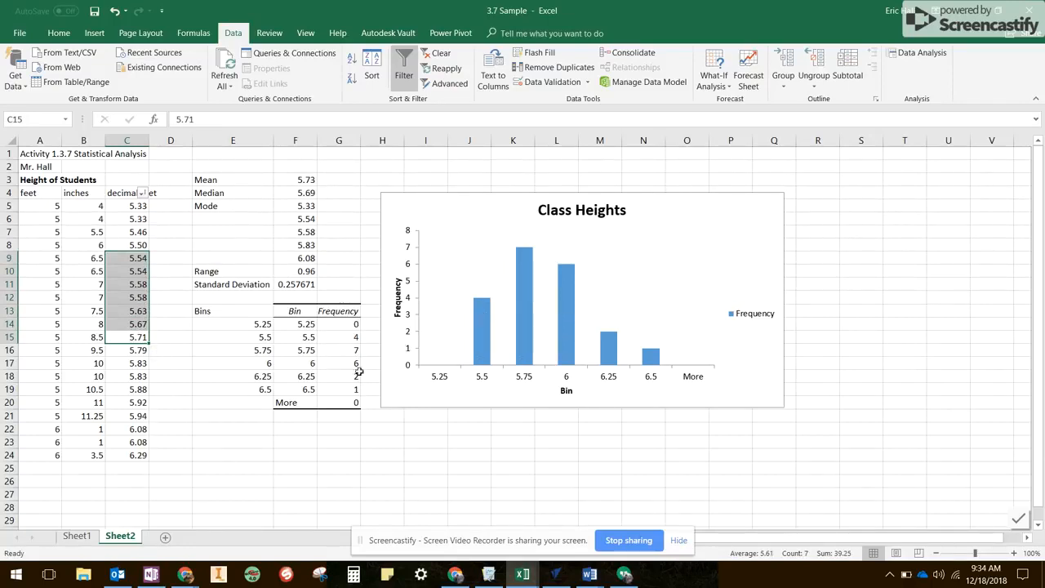
# Move the Class Heights chart down so its upper edge sits at about row 14.
pyautogui.click(459, 429)
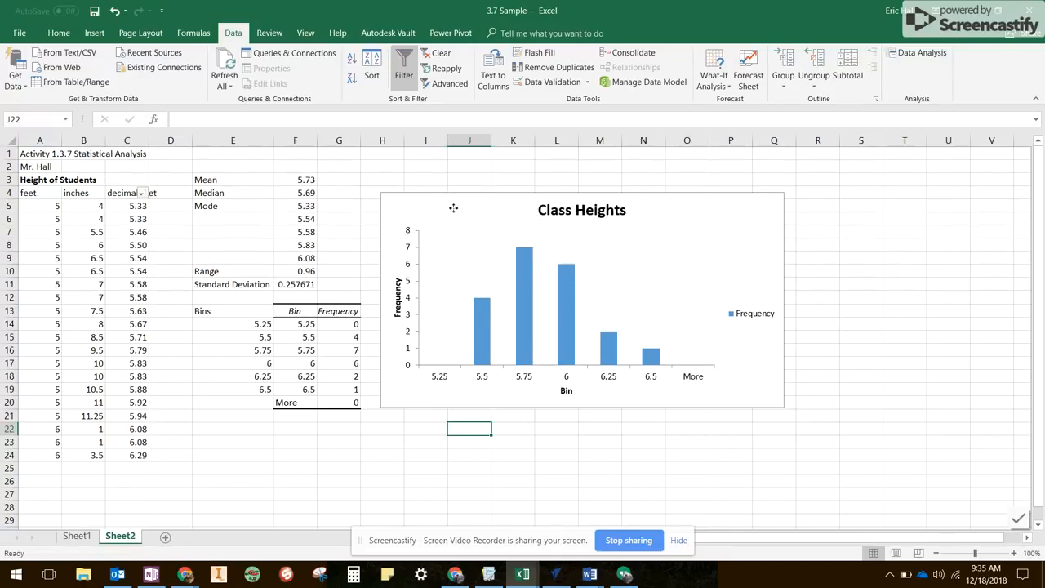
pyautogui.moveTo(453, 208); pyautogui.dragTo(450, 332)
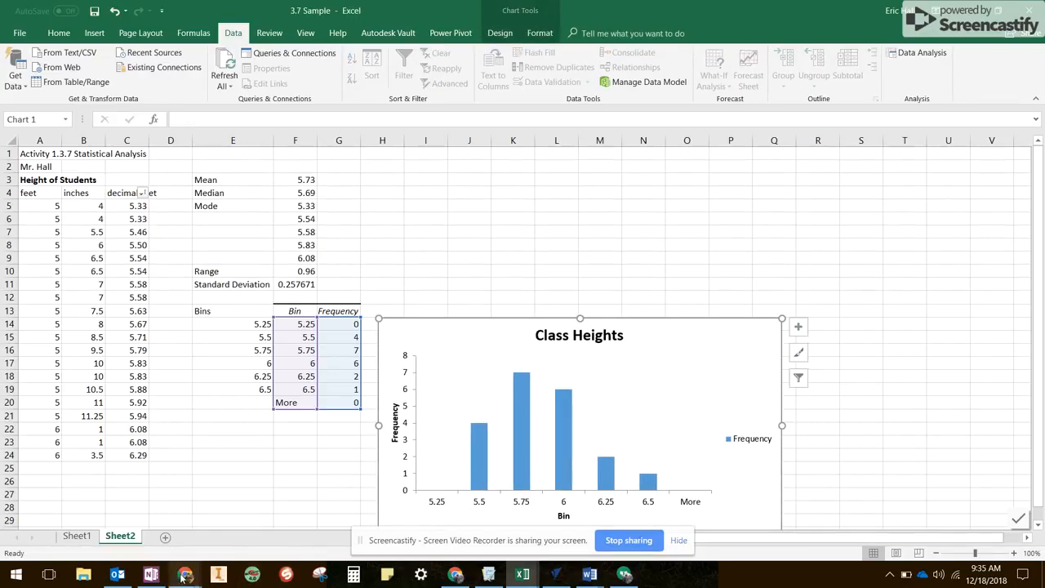
# Switch to the course page in Chrome and review instructions 11 to 13, selecting the text of instruction 12 on Descriptive Statistics.
pyautogui.moveTo(187, 577)
pyautogui.click(114, 514)
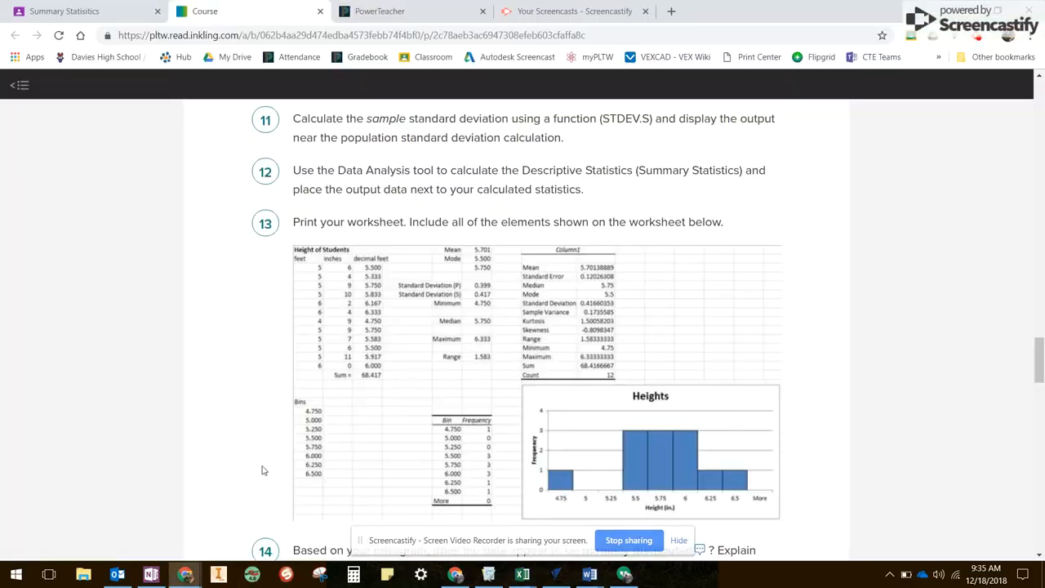
pyautogui.scroll(-1, 416, 349)
pyautogui.scroll(5, 417, 347)
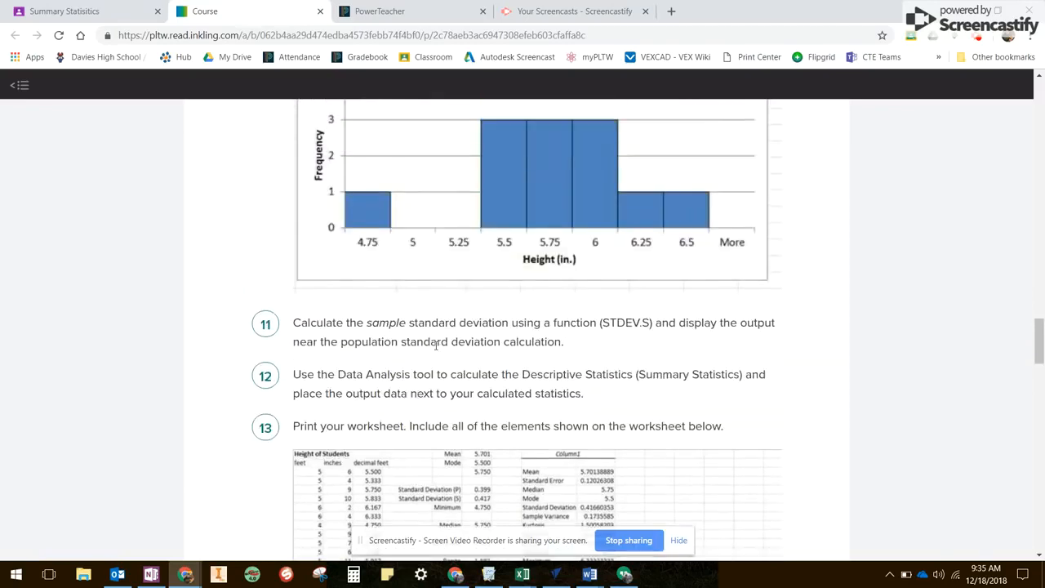
pyautogui.scroll(2, 433, 347)
pyautogui.scroll(-4, 434, 350)
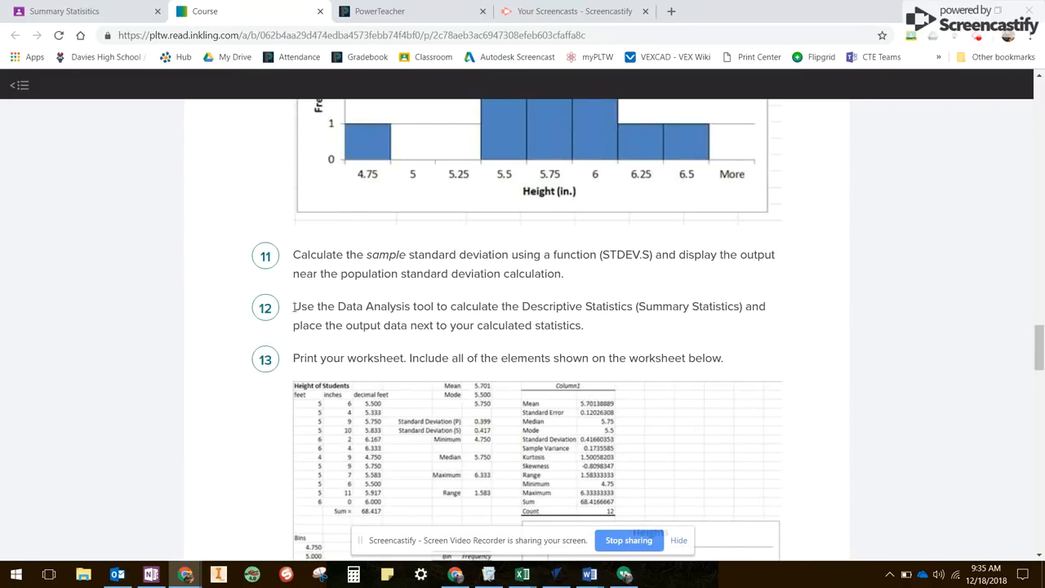
pyautogui.moveTo(294, 307); pyautogui.dragTo(590, 335)
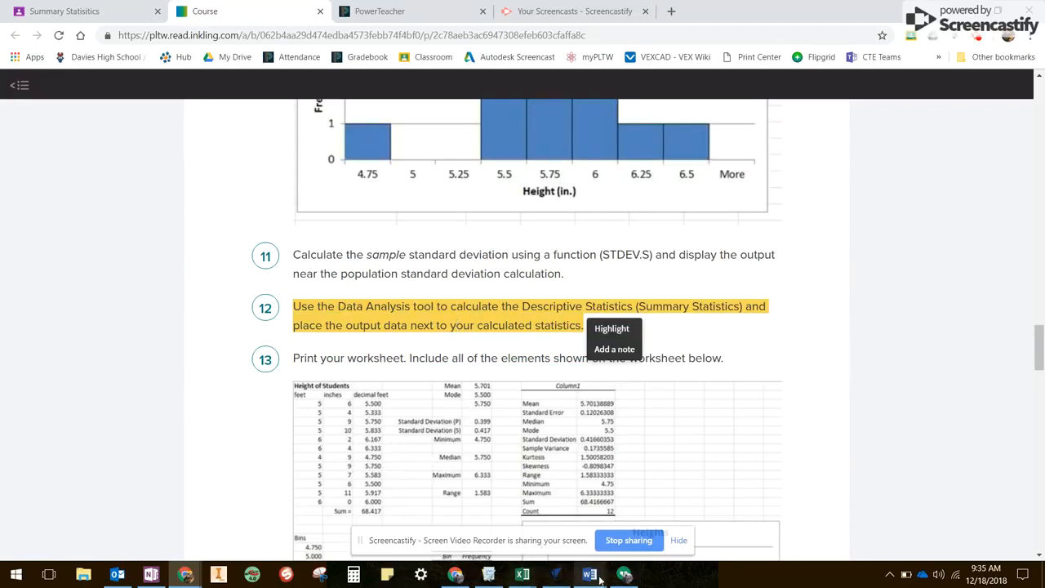
# Return to the 3.7 Sample workbook in Excel and open the Descriptive Statistics tool from the Data Analysis tools.
pyautogui.moveTo(523, 574)
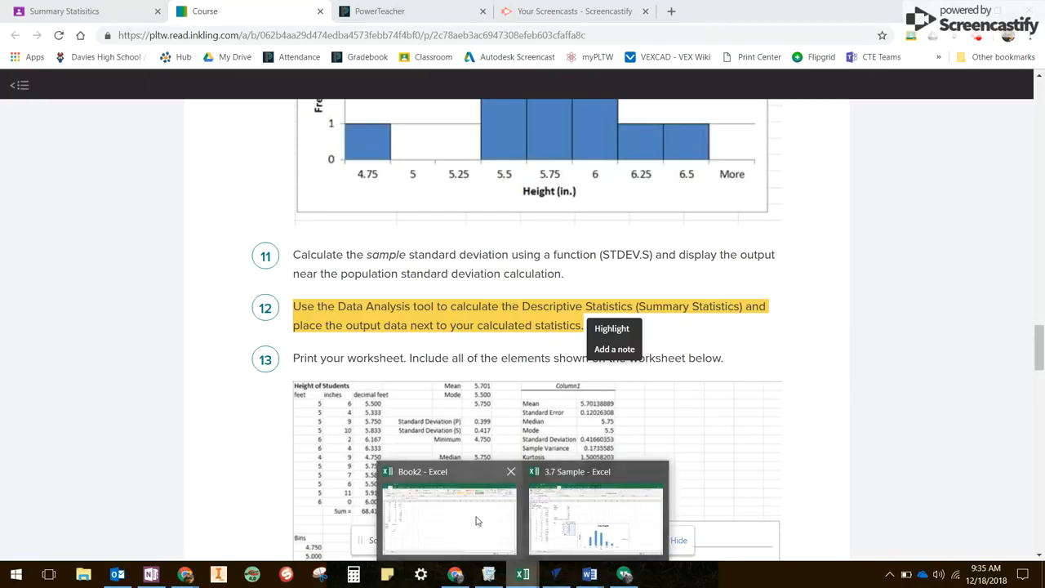
pyautogui.moveTo(513, 518)
pyautogui.click(597, 518)
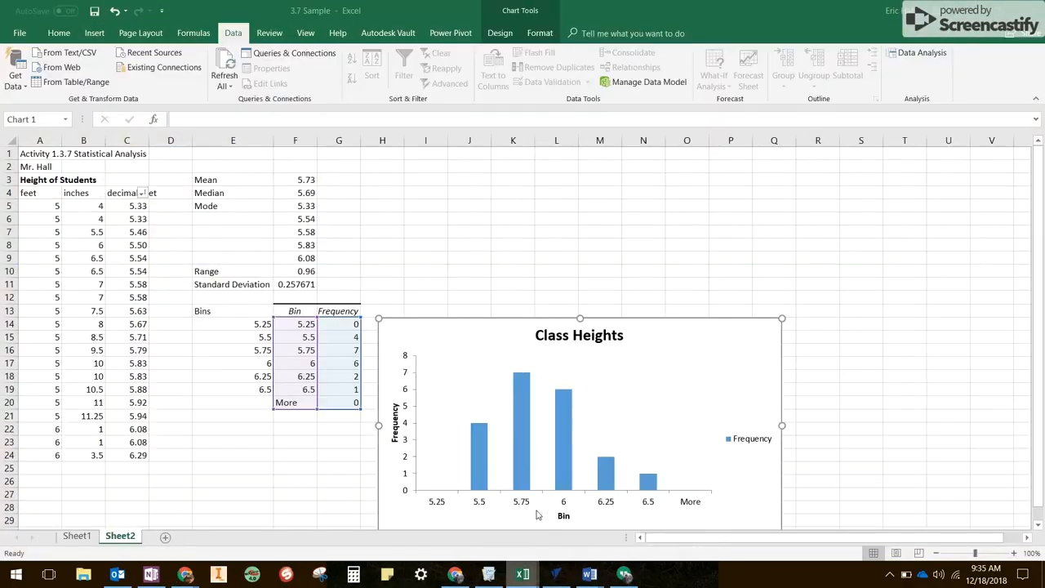
pyautogui.click(438, 168)
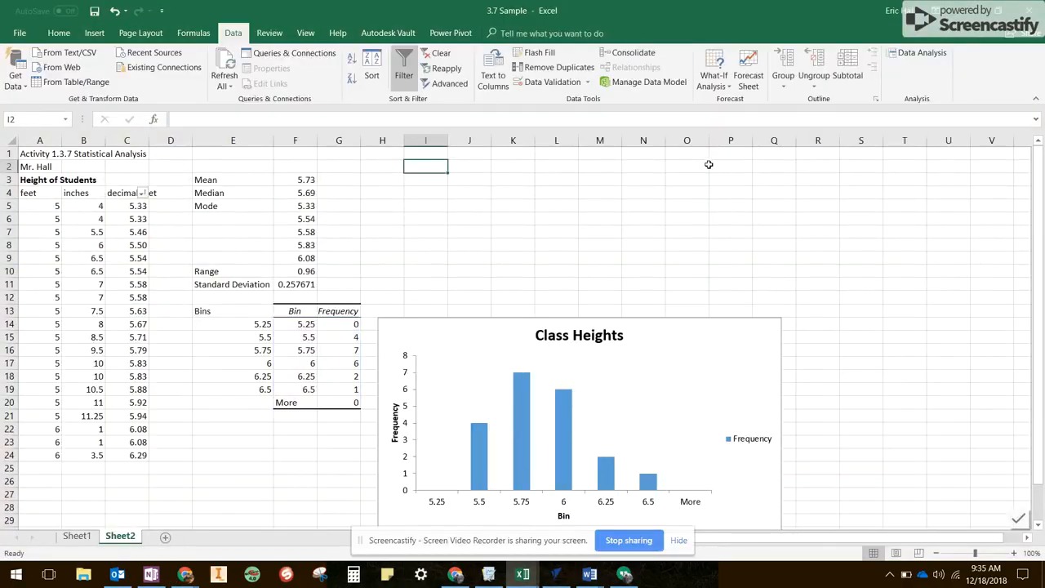
pyautogui.click(915, 56)
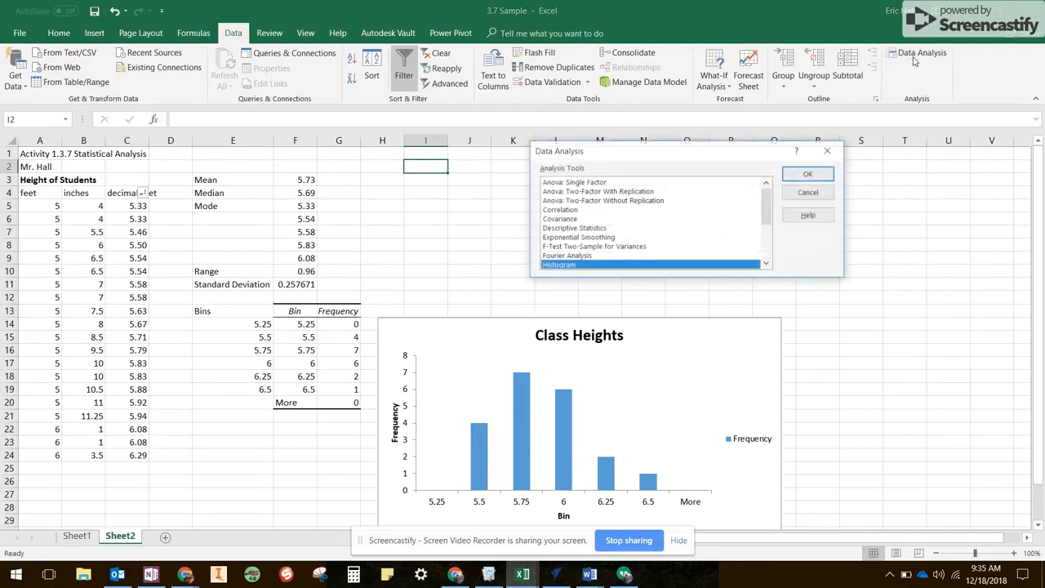
pyautogui.click(595, 229)
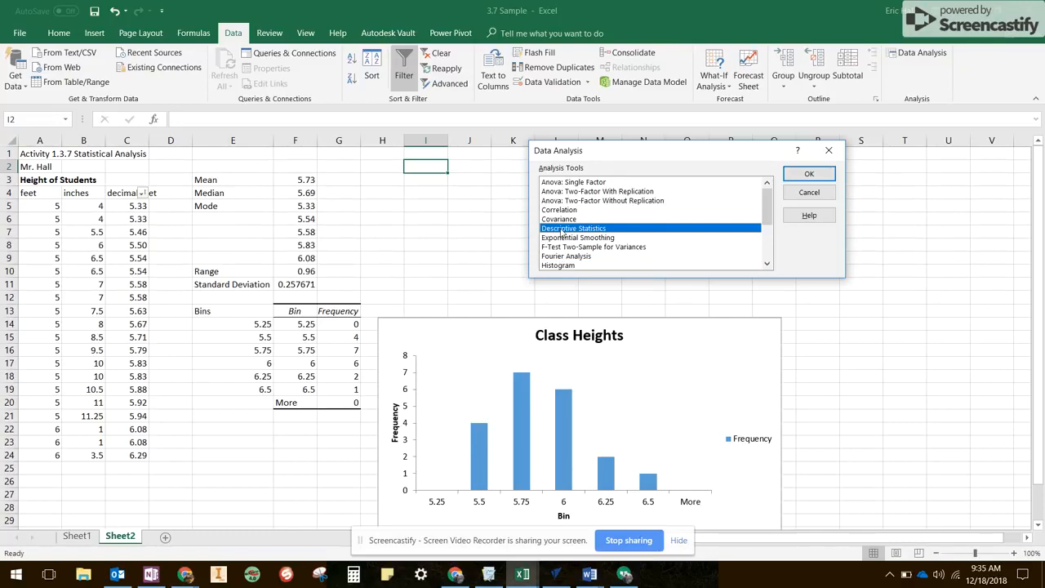
pyautogui.click(827, 179)
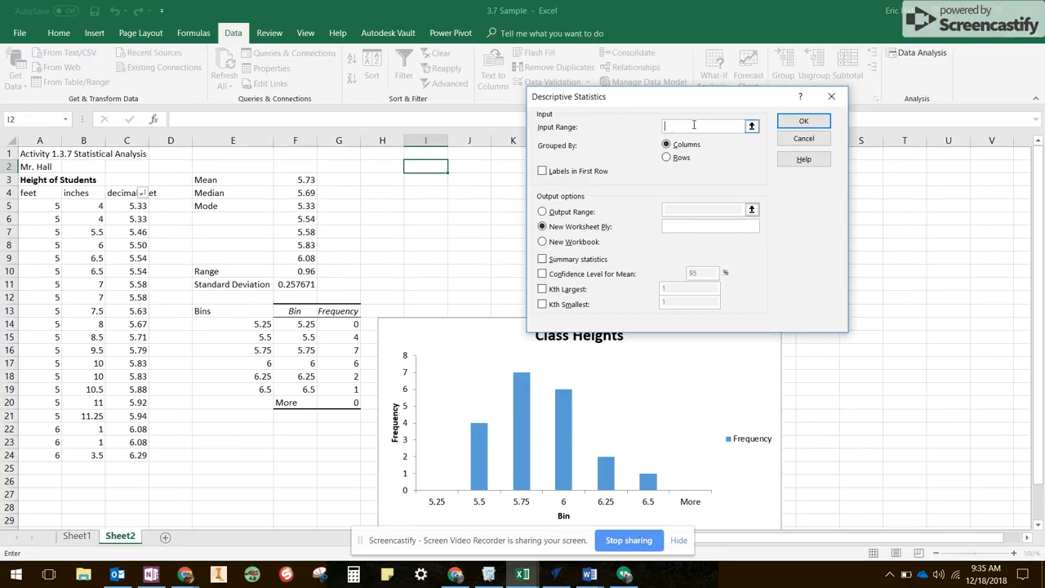
# Set the Descriptive Statistics input range to the decimal heights in C5:C24 and the output range to cell I2.
pyautogui.click(139, 206)
pyautogui.moveTo(136, 266); pyautogui.dragTo(141, 454)
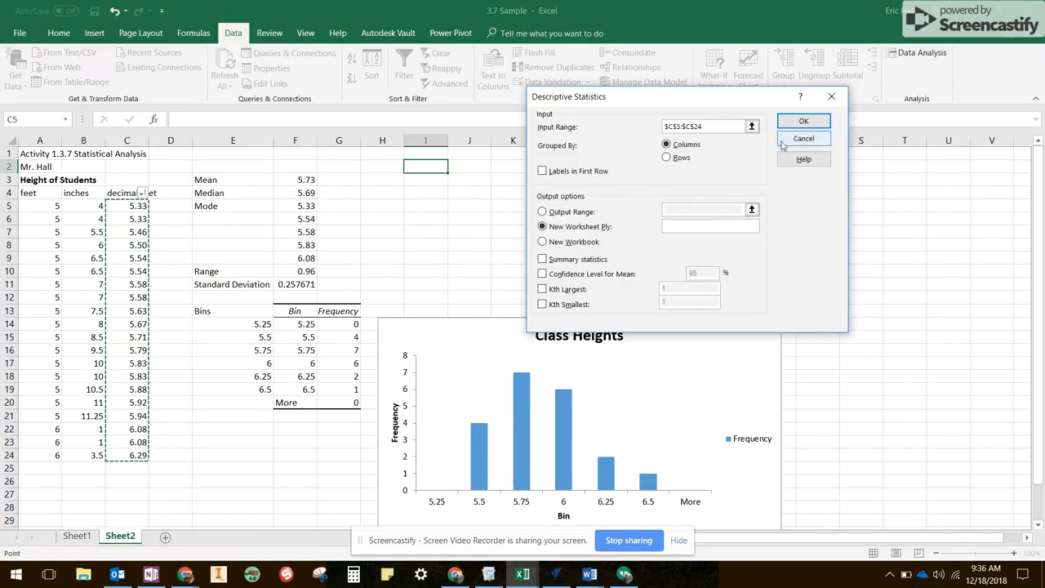
pyautogui.click(582, 212)
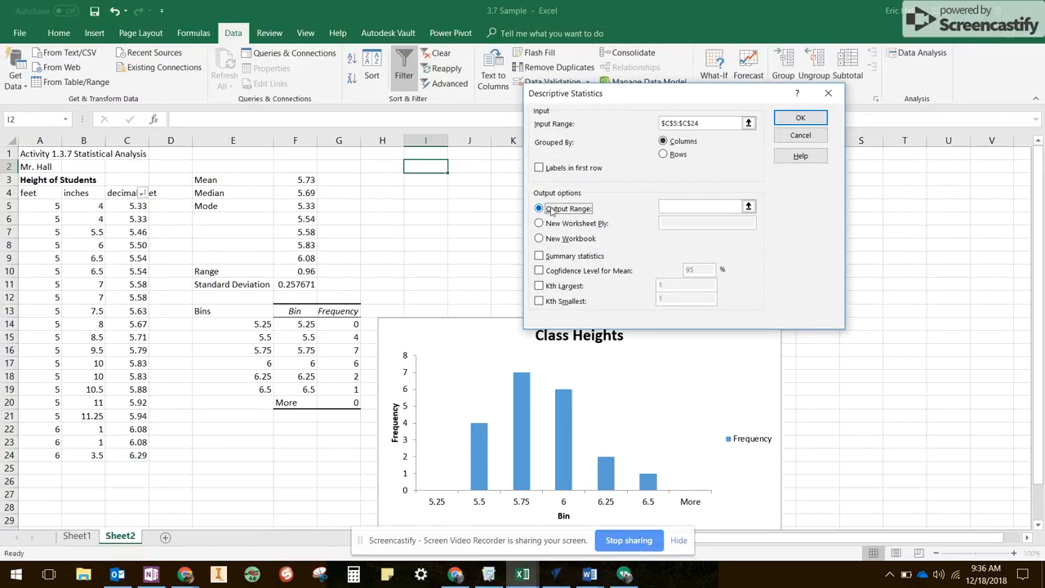
pyautogui.click(700, 208)
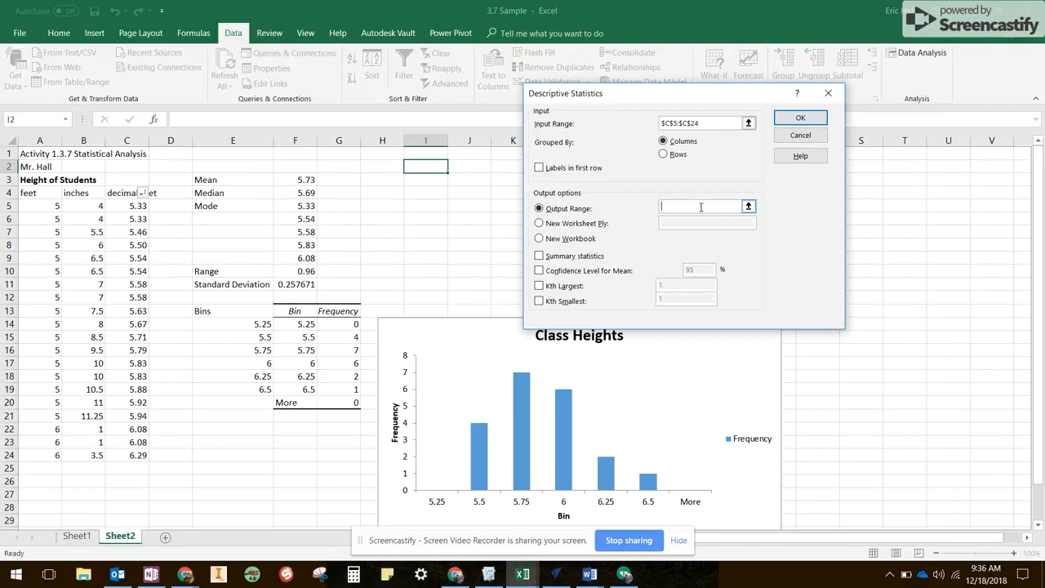
pyautogui.click(424, 169)
# Check instruction 12 on the Chrome course page, and back in Excel generate the descriptive statistics with the Summary statistics option enabled.
pyautogui.moveTo(564, 487)
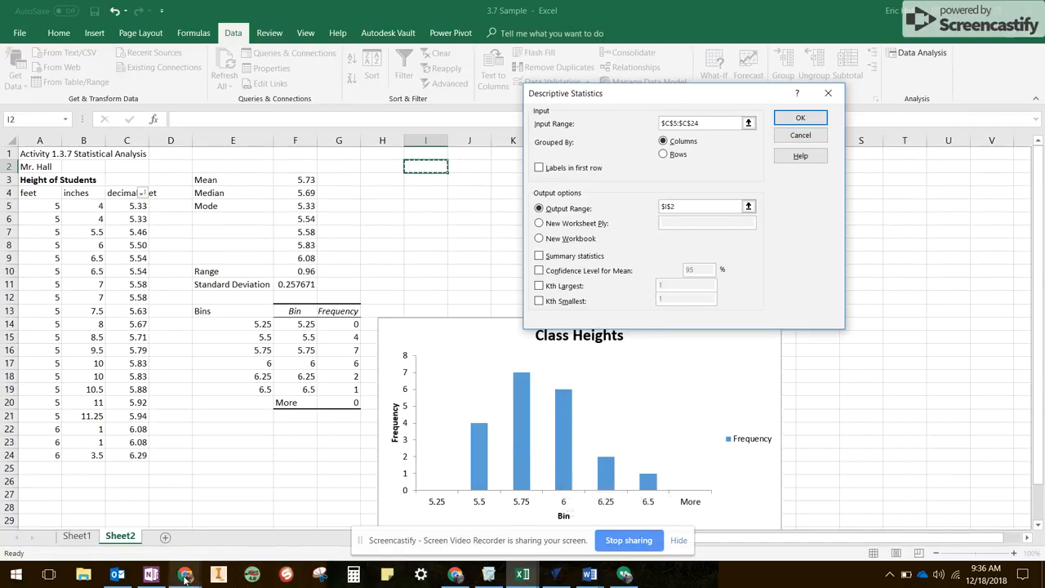
pyautogui.moveTo(186, 576)
pyautogui.click(142, 539)
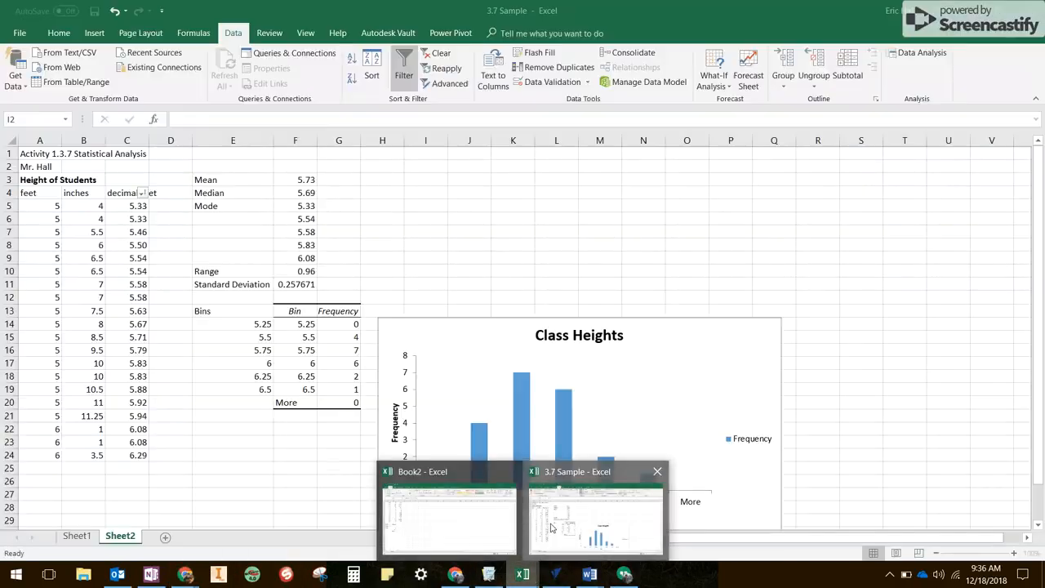
pyautogui.click(594, 506)
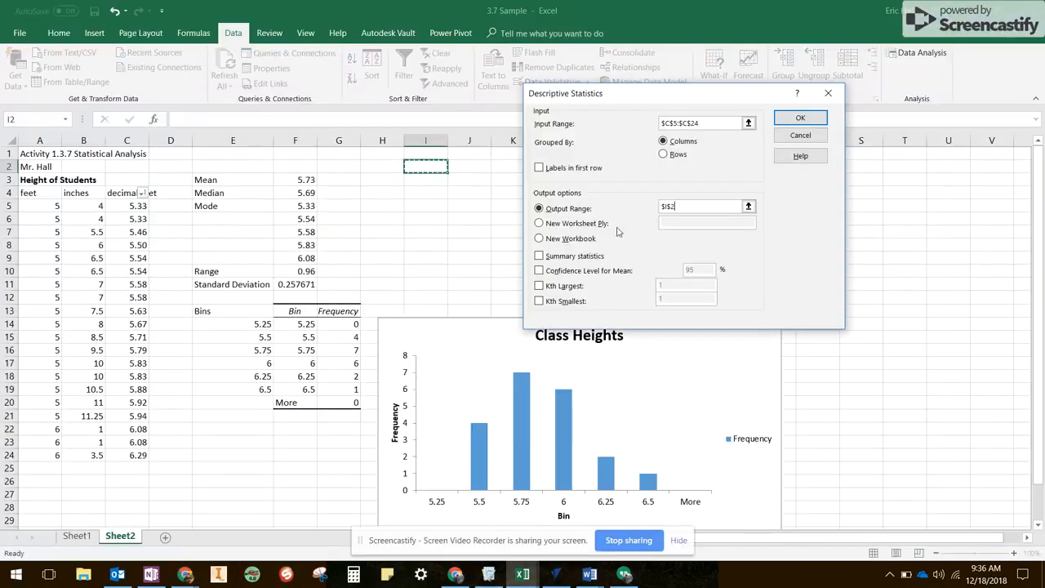
pyautogui.click(540, 258)
pyautogui.click(801, 120)
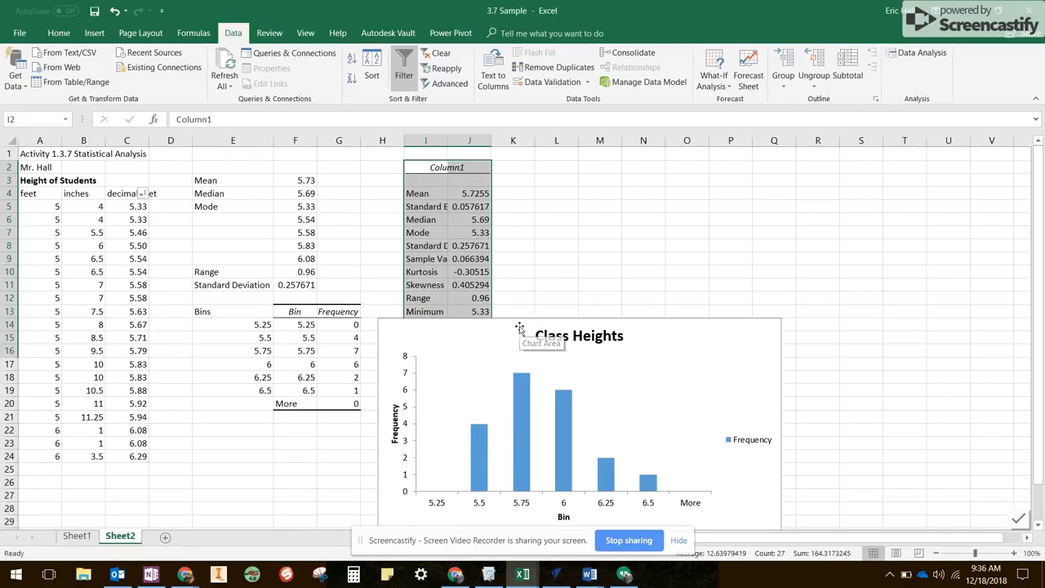
# Move the Class Heights chart clear of the statistics table, to about L3, and widen column I to fit the full statistic labels.
pyautogui.moveTo(528, 324); pyautogui.dragTo(682, 182)
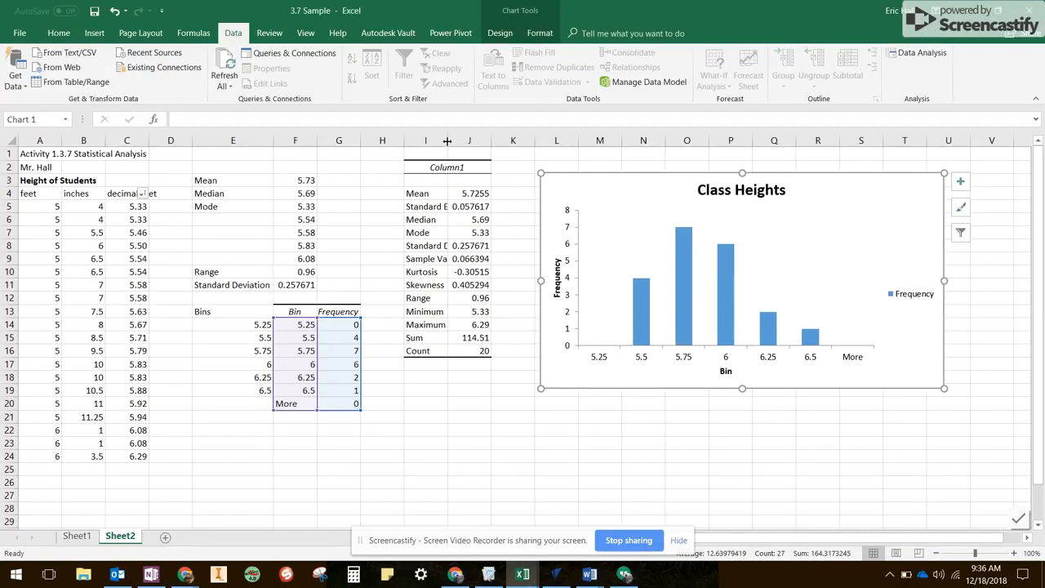
pyautogui.moveTo(448, 141); pyautogui.dragTo(485, 140)
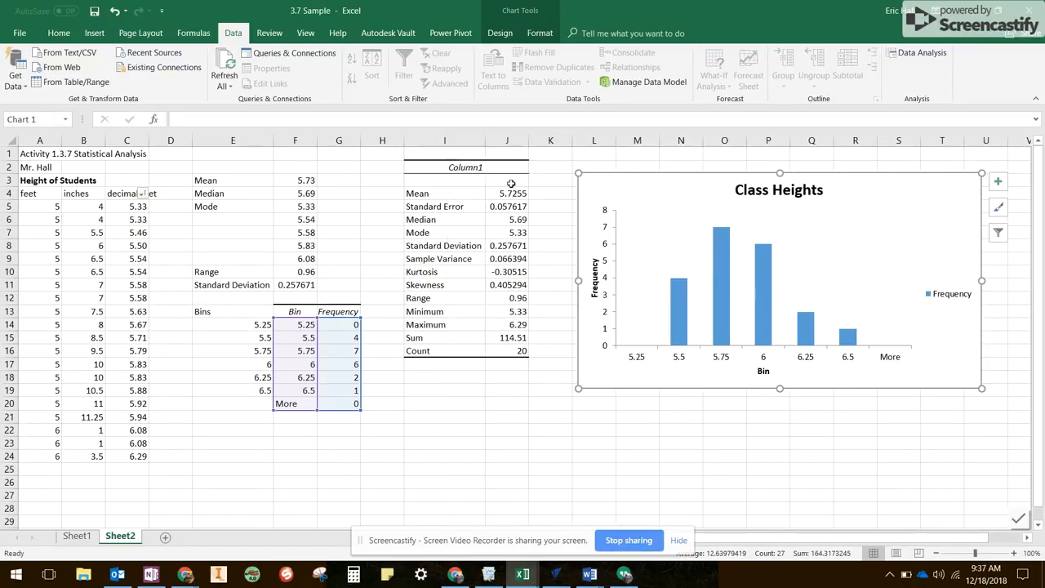
pyautogui.click(450, 380)
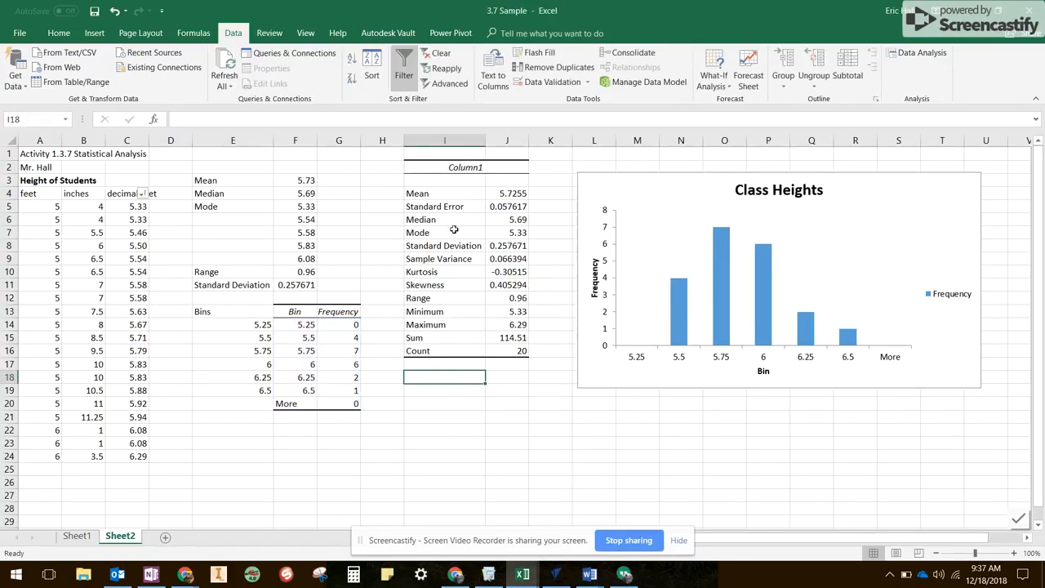
# Replace the Column1 heading of the descriptive statistics table in I2 with Class Heights.
pyautogui.doubleClick(470, 172)
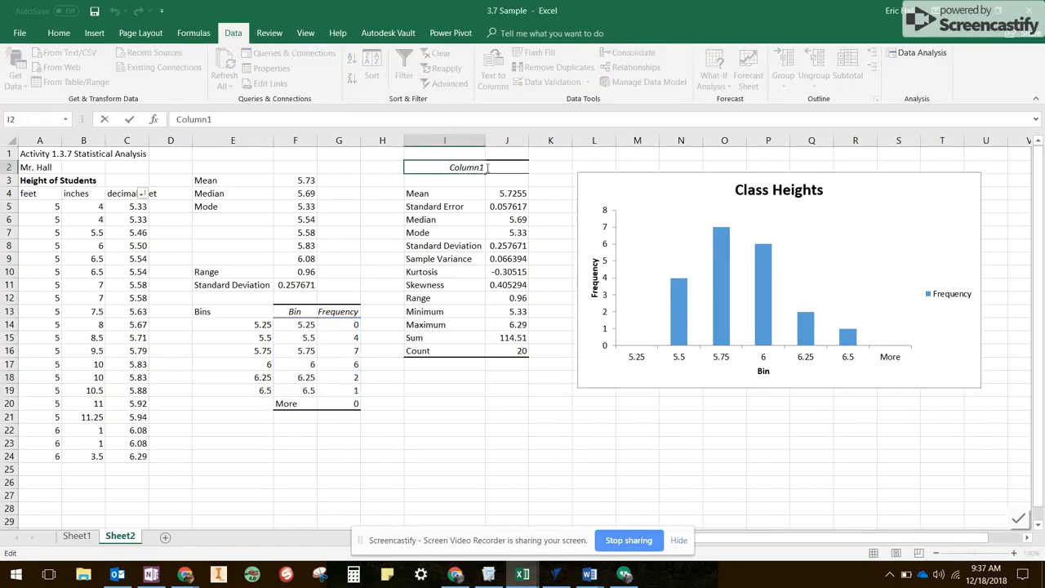
pyautogui.moveTo(485, 168); pyautogui.dragTo(451, 170)
pyautogui.write('Class Heights')
pyautogui.click(462, 377)
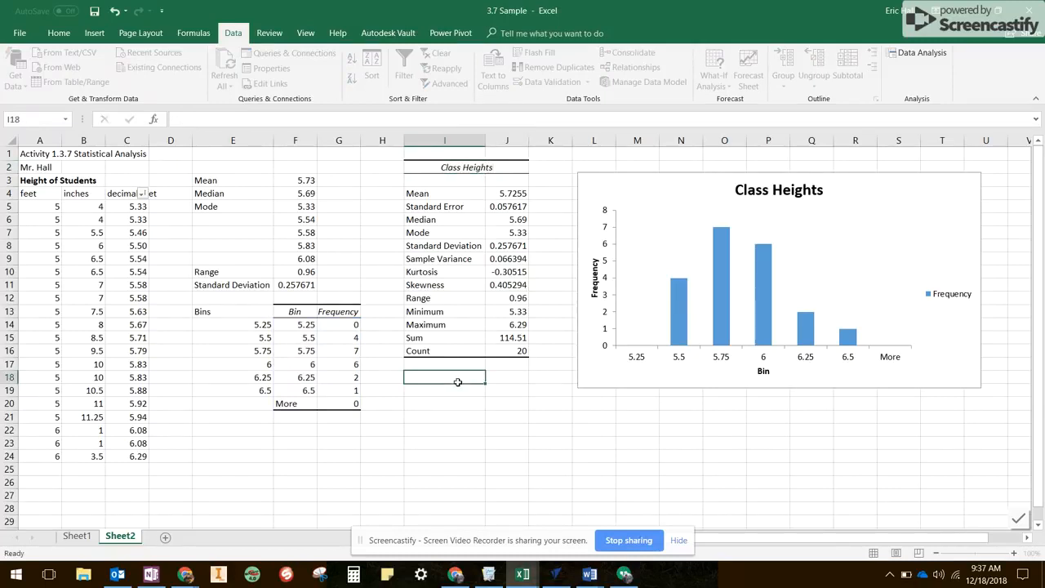
pyautogui.click(437, 427)
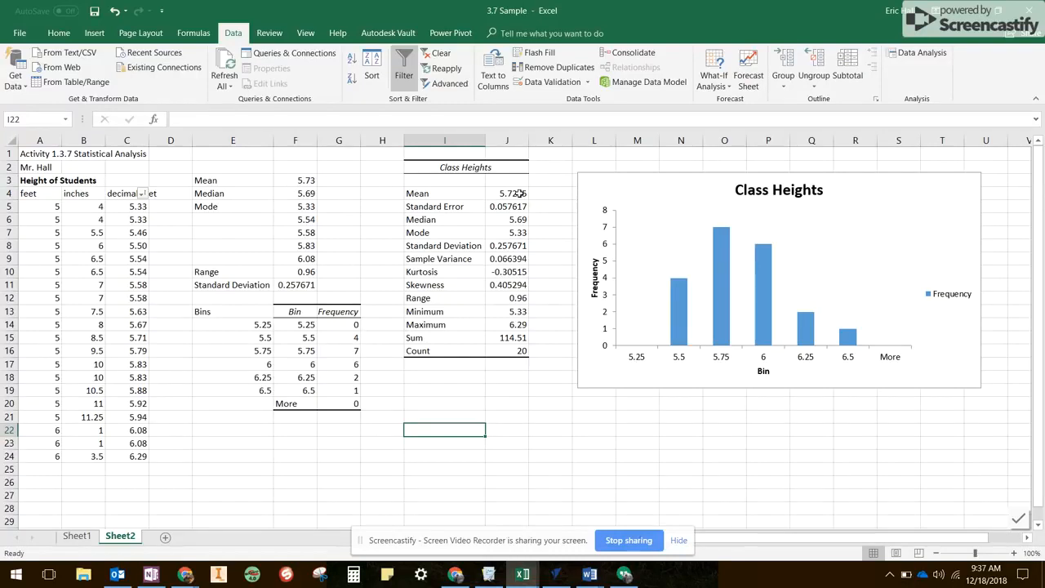
# Format the descriptive statistics values in J4:J16 to show two decimal places.
pyautogui.moveTo(521, 193); pyautogui.dragTo(523, 352)
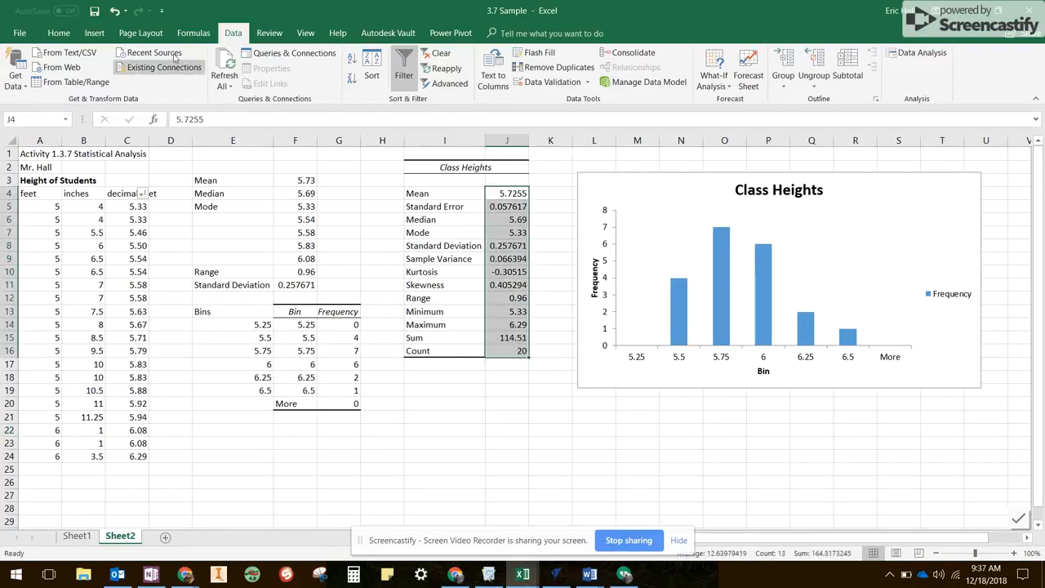
pyautogui.click(59, 33)
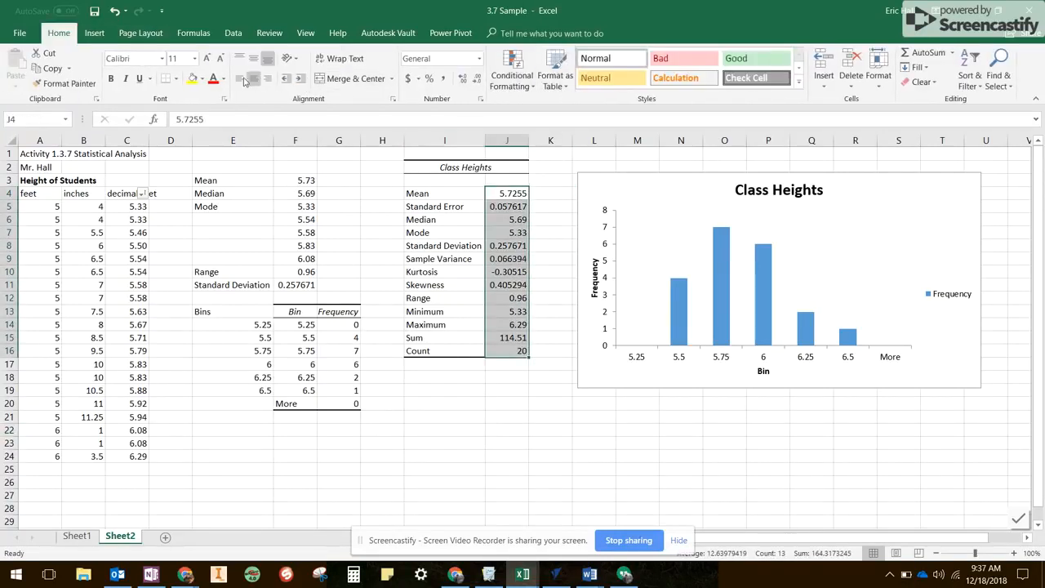
pyautogui.click(477, 79)
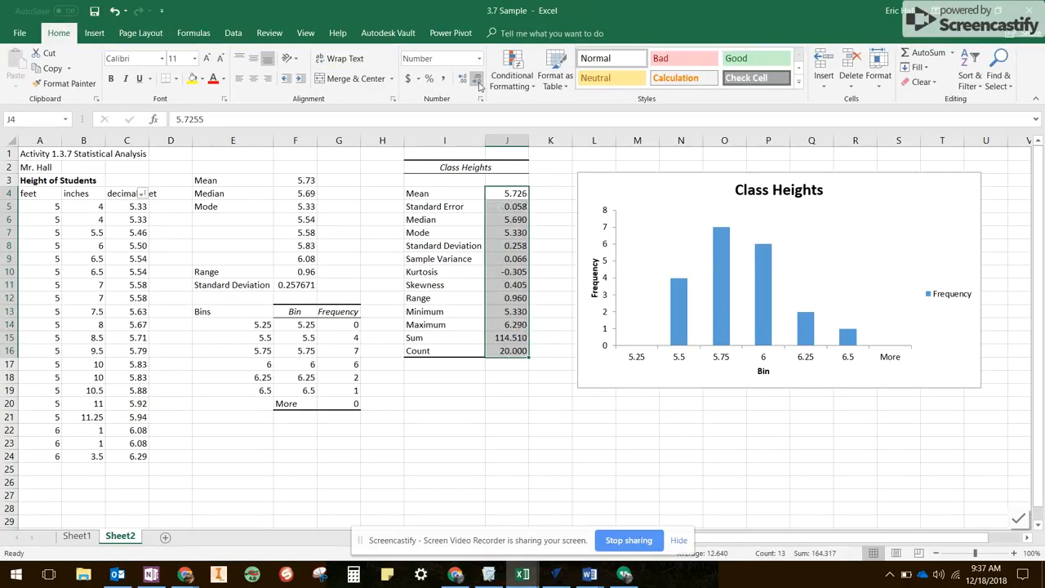
pyautogui.click(477, 81)
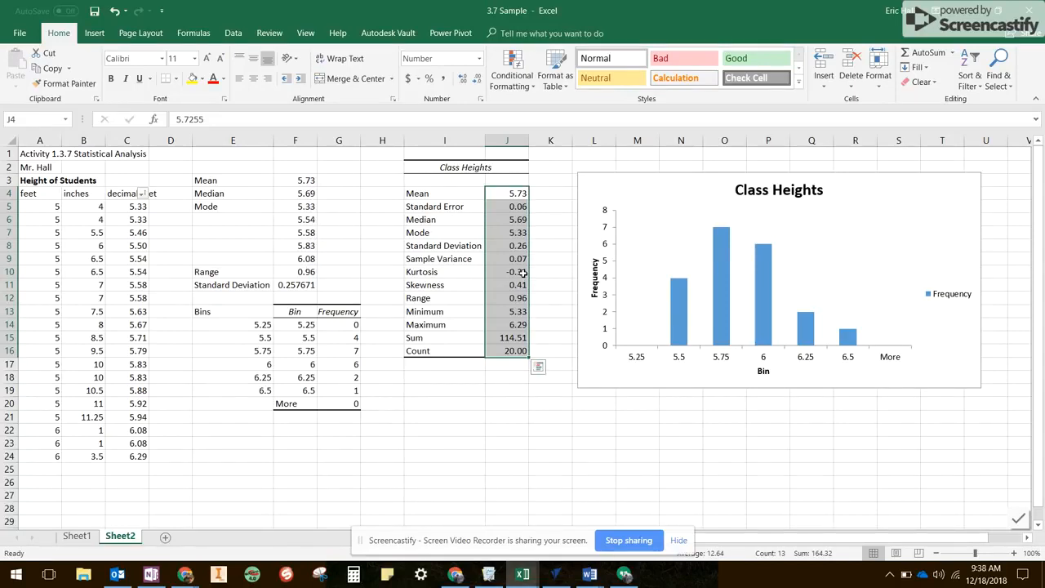
# Format the calculated Standard Deviation in F11 to show two decimal places.
pyautogui.click(293, 285)
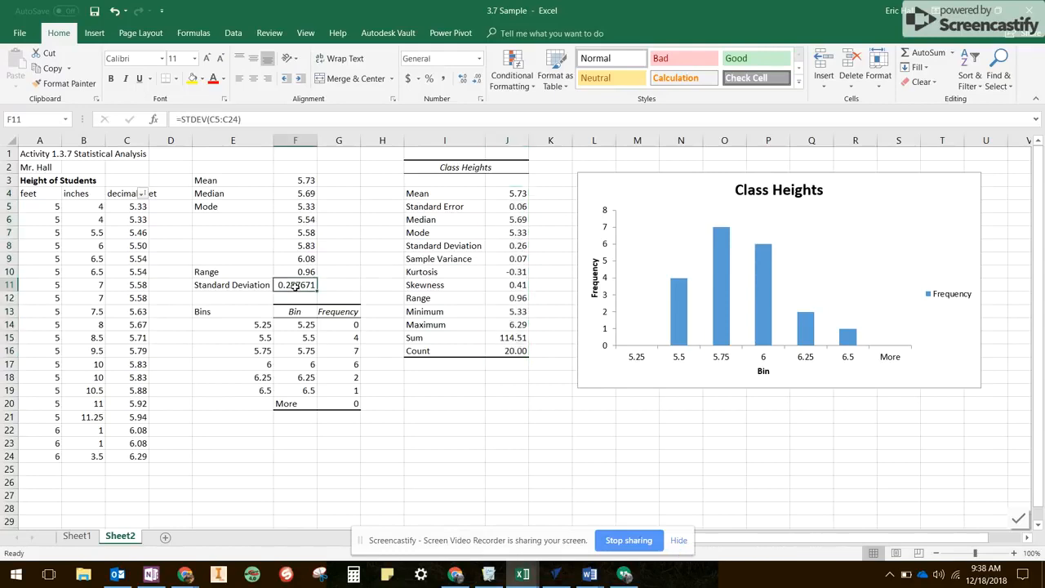
pyautogui.click(477, 79)
pyautogui.click(477, 79)
pyautogui.click(477, 79)
pyautogui.click(477, 81)
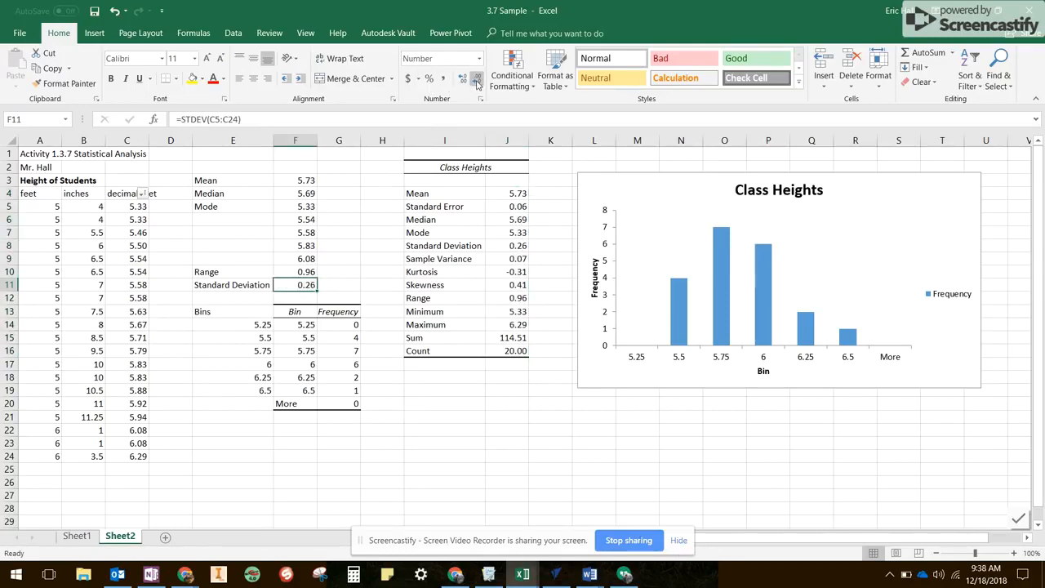
pyautogui.click(478, 81)
pyautogui.click(464, 80)
pyautogui.click(307, 274)
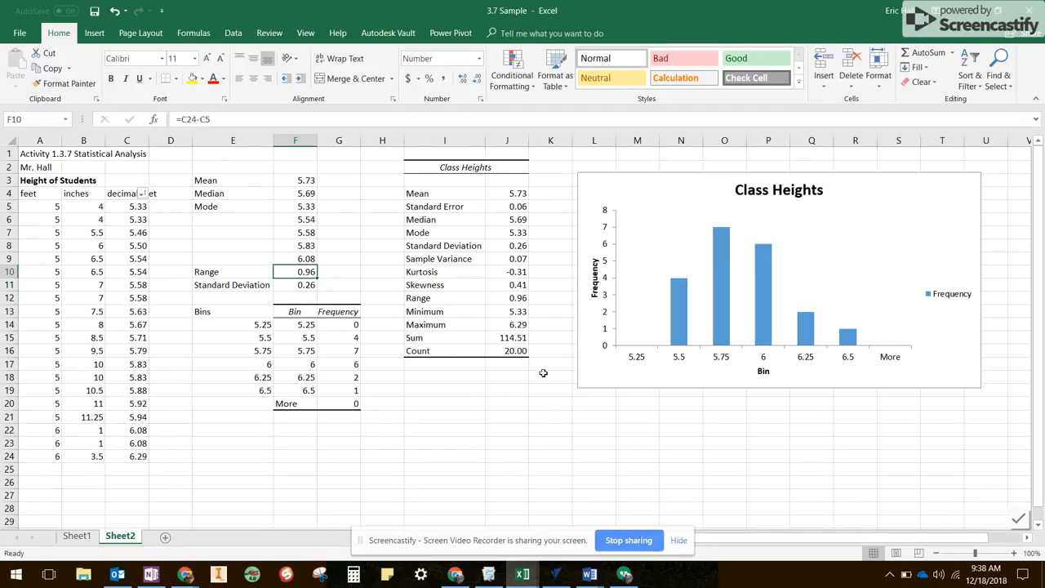
pyautogui.click(476, 386)
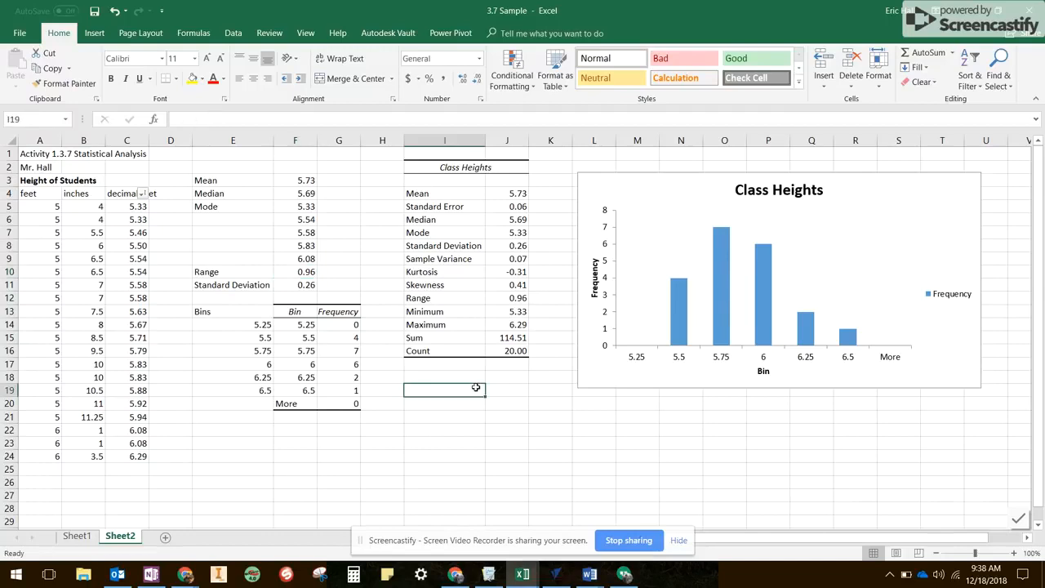
pyautogui.click(369, 441)
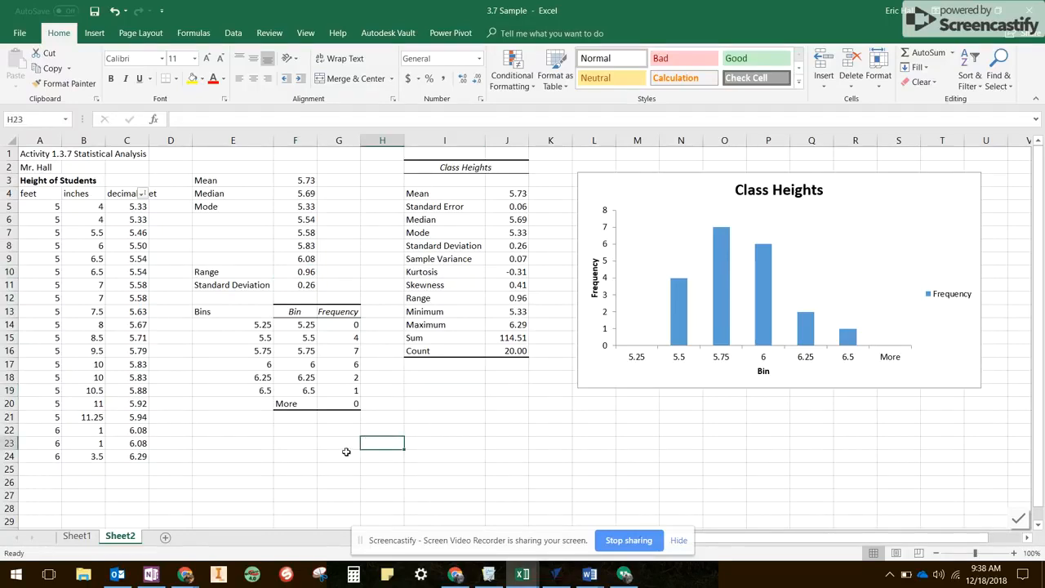